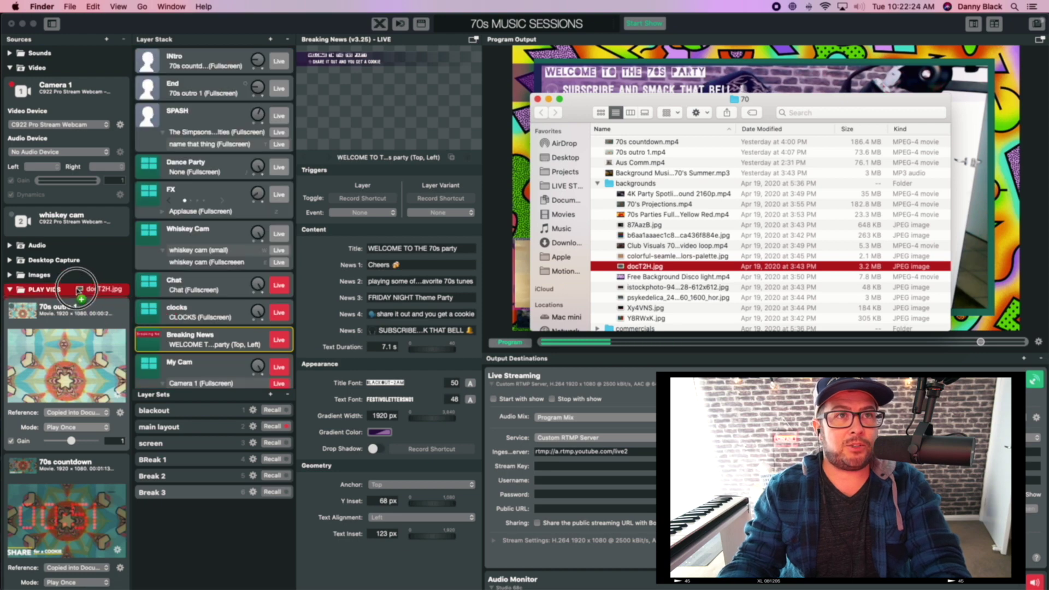
# Import docT2H.jpg into Images sources and make it the live BG layer variant.
pyautogui.moveTo(77, 286); pyautogui.dragTo(40, 278)
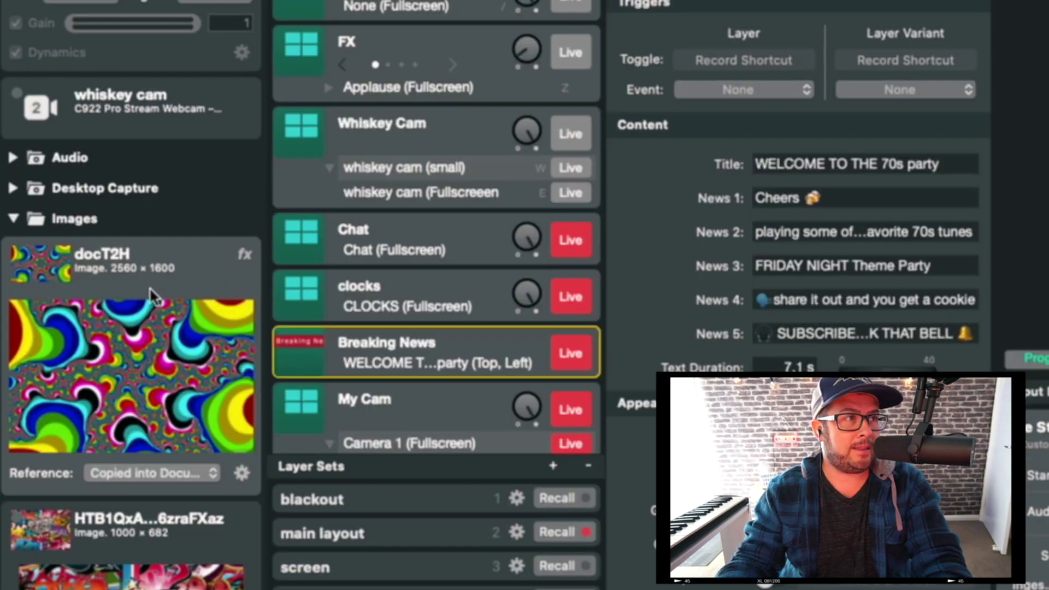
pyautogui.moveTo(149, 286); pyautogui.dragTo(414, 175)
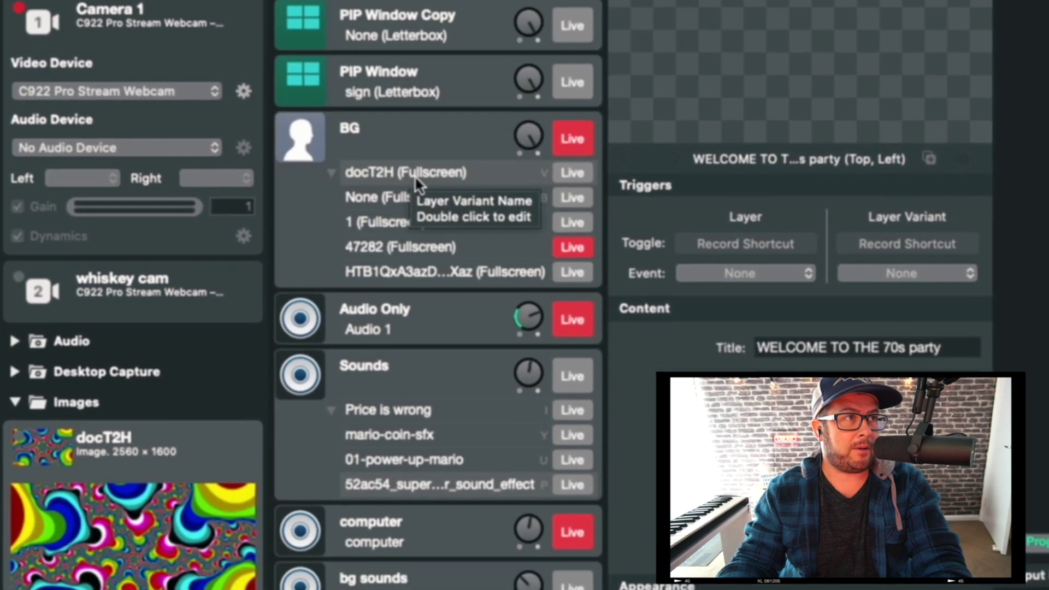
pyautogui.click(447, 172)
pyautogui.click(572, 172)
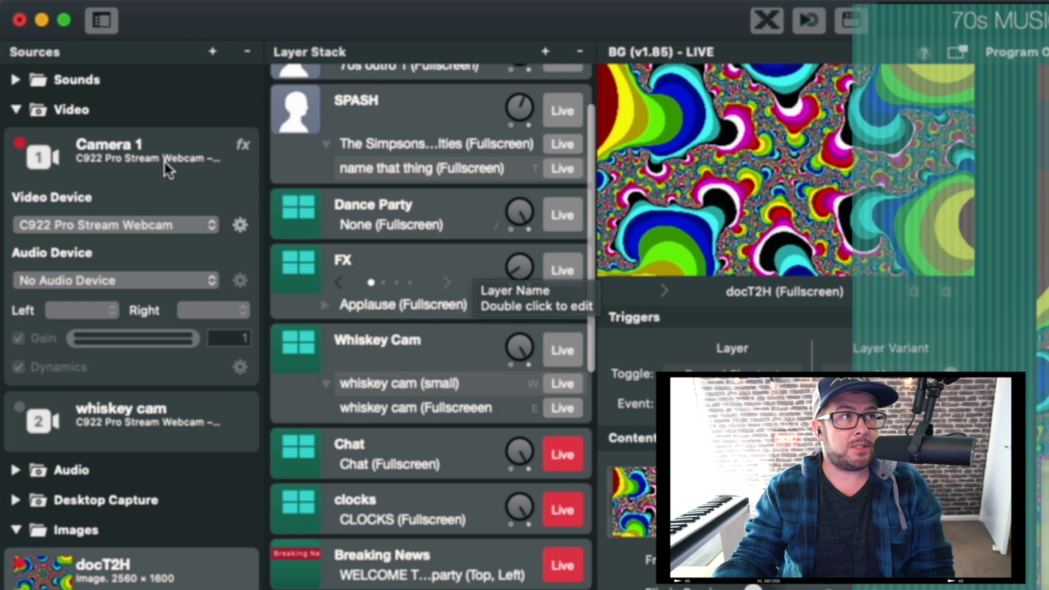
# Browse the list of available source types under Sources +.
pyautogui.click(213, 52)
pyautogui.scroll(-5, 375, 234)
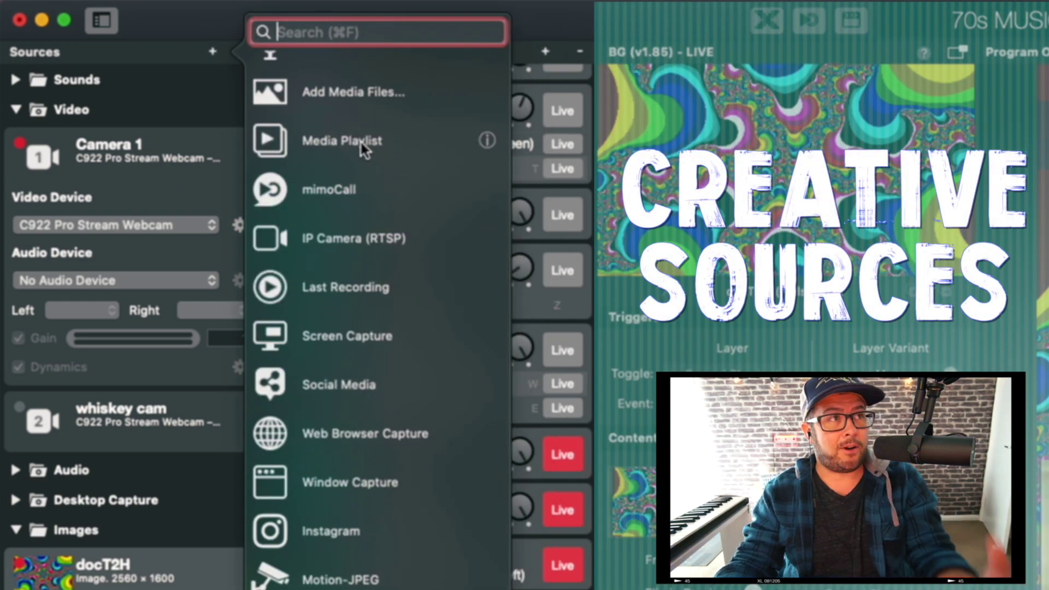
pyautogui.scroll(-5, 328, 154)
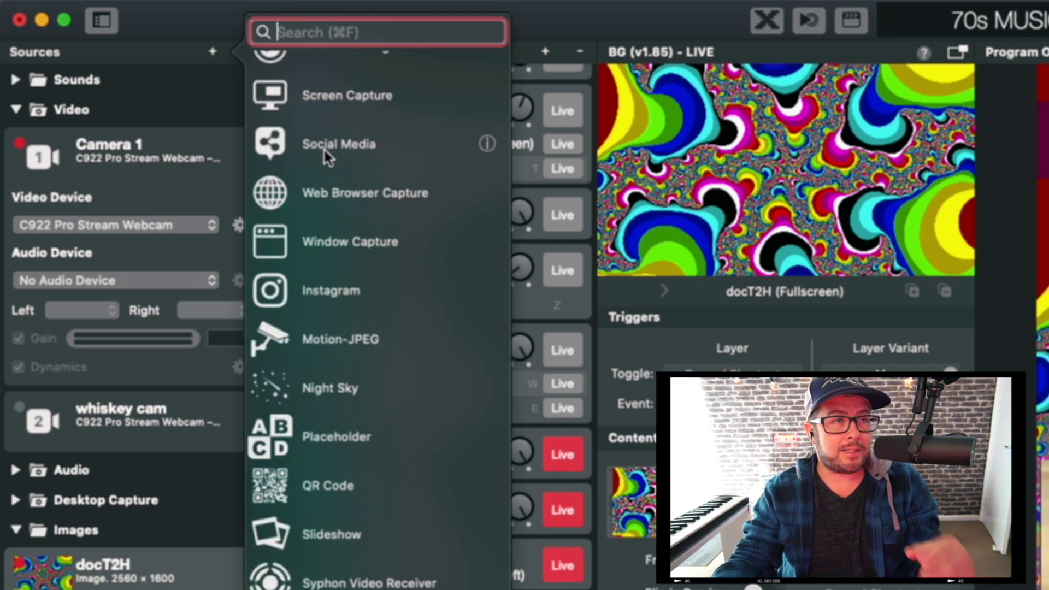
pyautogui.scroll(2, 327, 164)
pyautogui.scroll(-5, 330, 167)
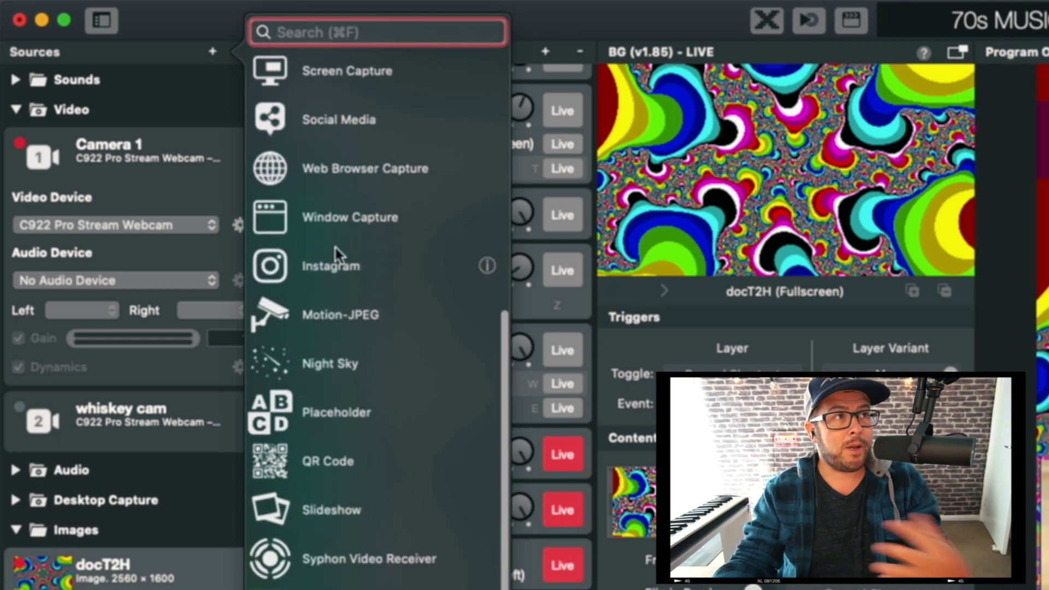
pyautogui.scroll(-1, 336, 249)
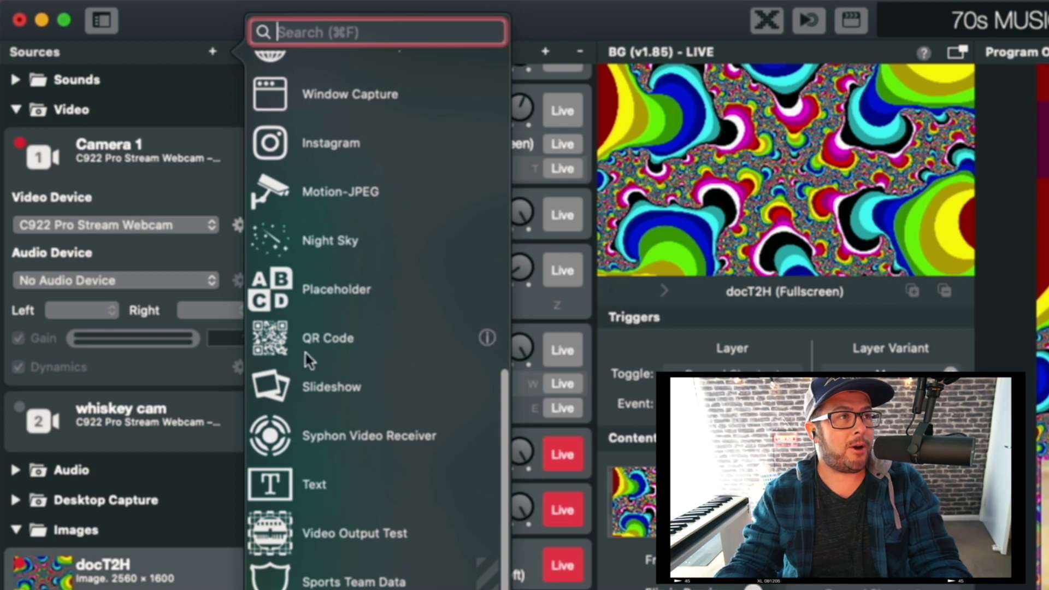
pyautogui.scroll(10, 331, 462)
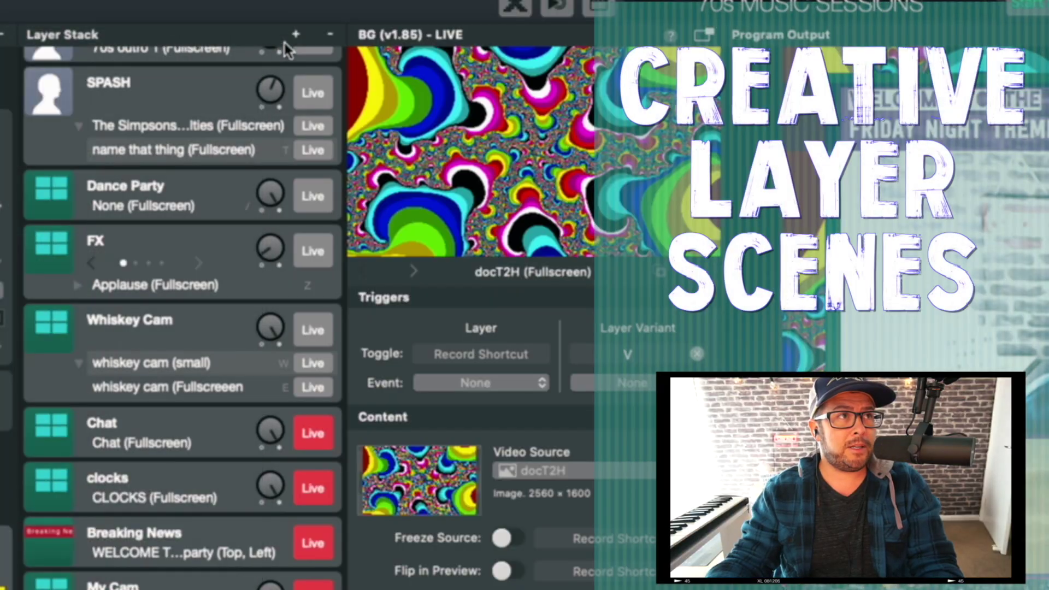
# Add a Follow layer fed by Camera 1 and put it live on the program.
pyautogui.click(296, 34)
pyautogui.scroll(-15, 400, 189)
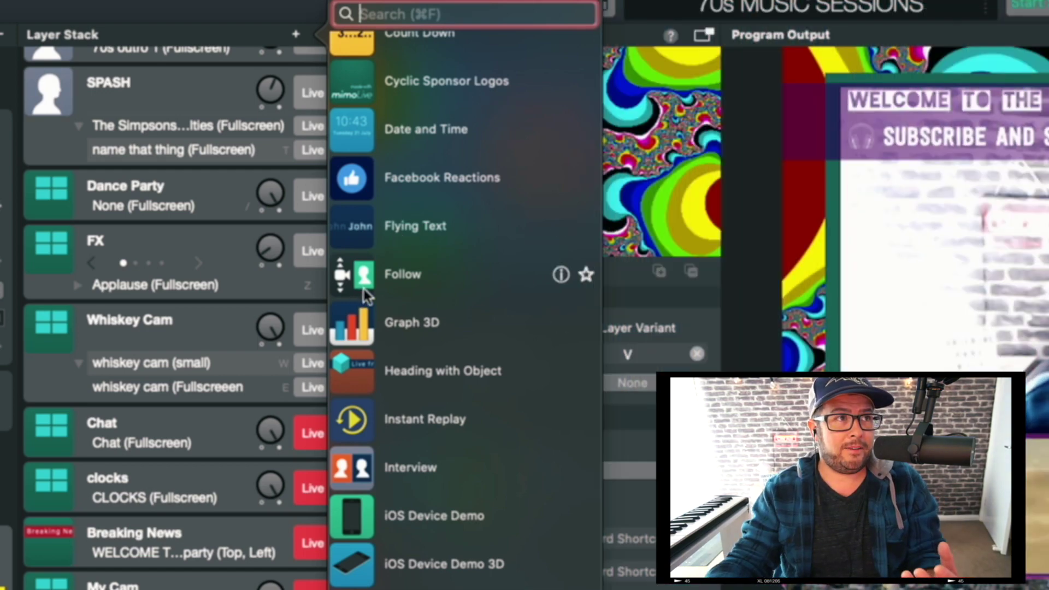
pyautogui.click(367, 295)
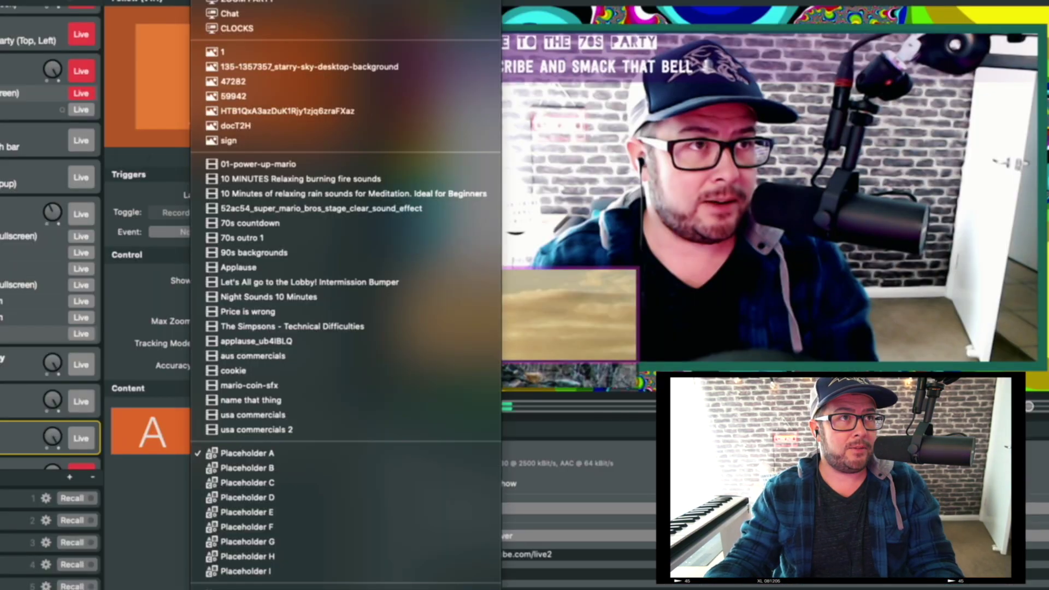
pyautogui.click(235, 2)
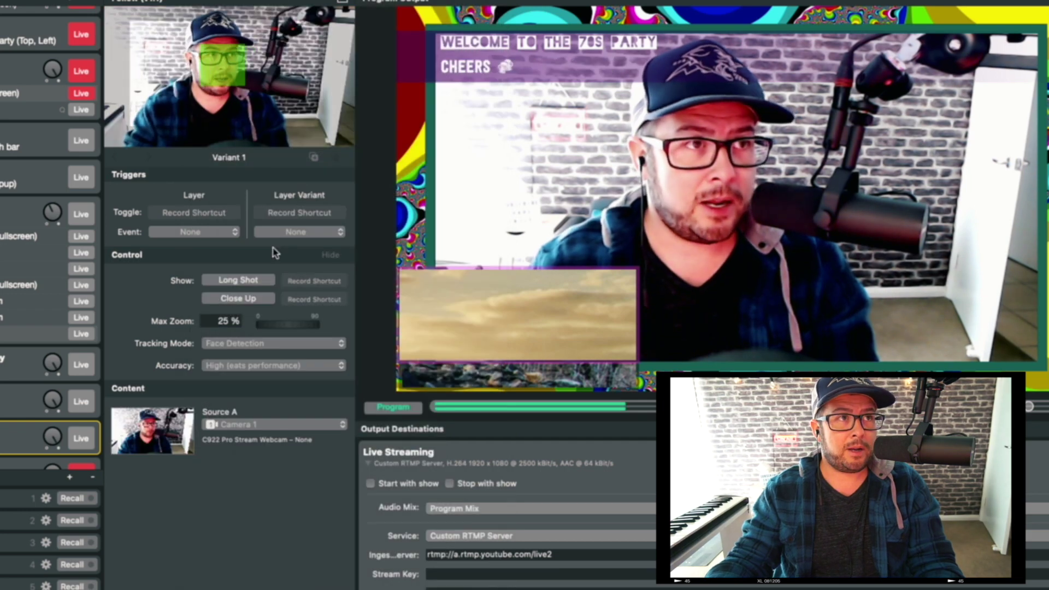
pyautogui.click(80, 98)
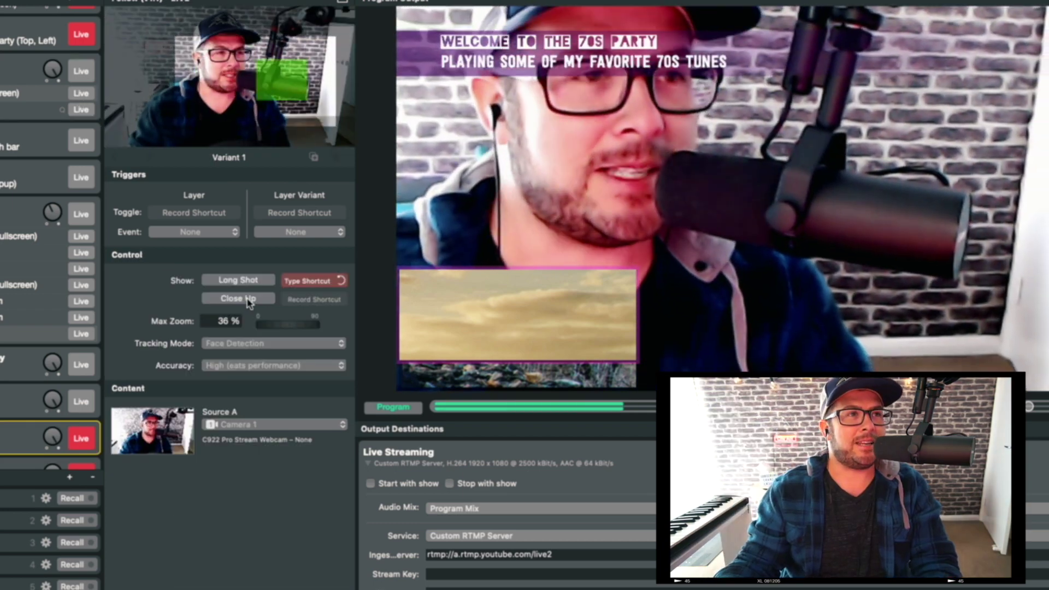
# Switch the tracked framing from Close Up to Long Shot and back to Close Up.
pyautogui.click(238, 298)
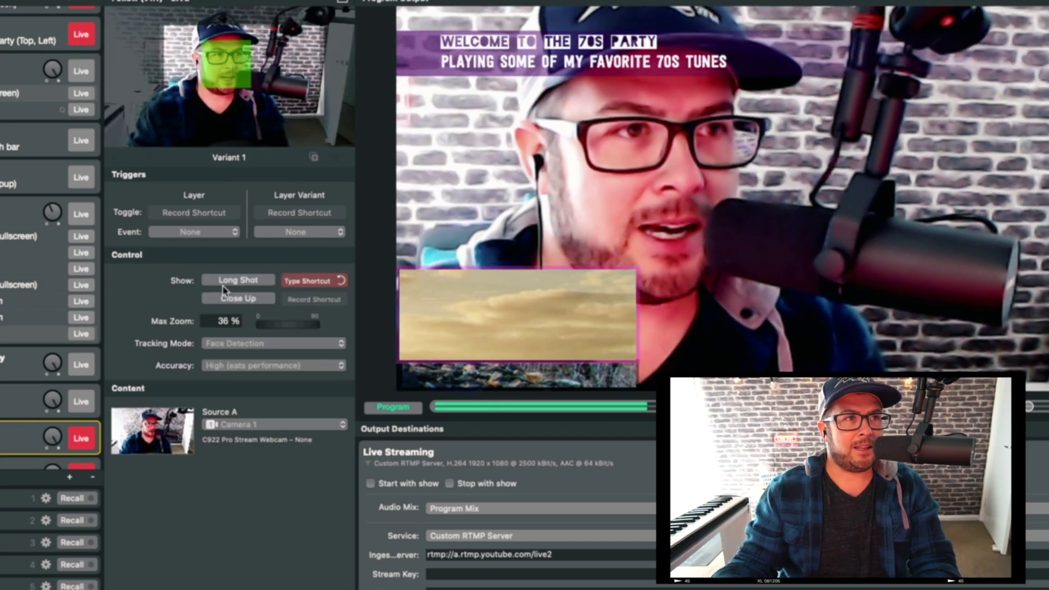
pyautogui.click(225, 282)
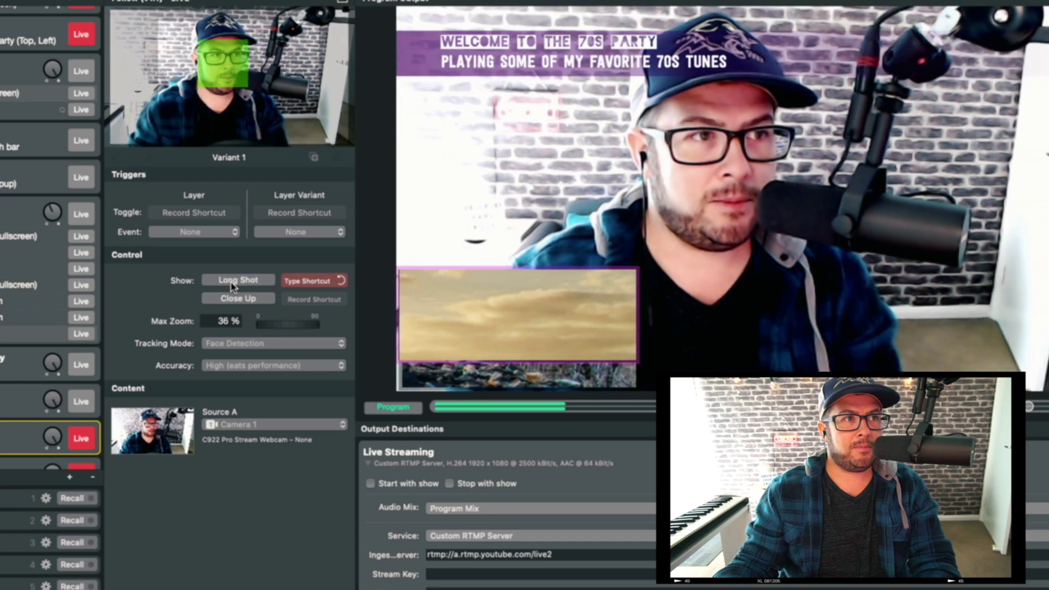
pyautogui.click(237, 299)
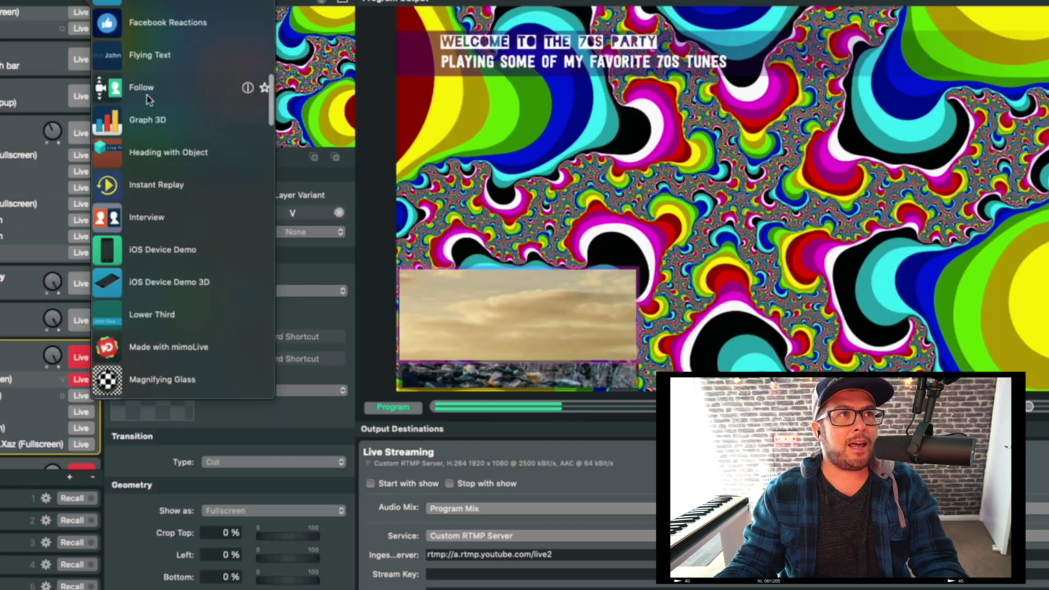
# Add a Painter layer and draw green glasses and a loop on the program picture.
pyautogui.scroll(-5, 146, 98)
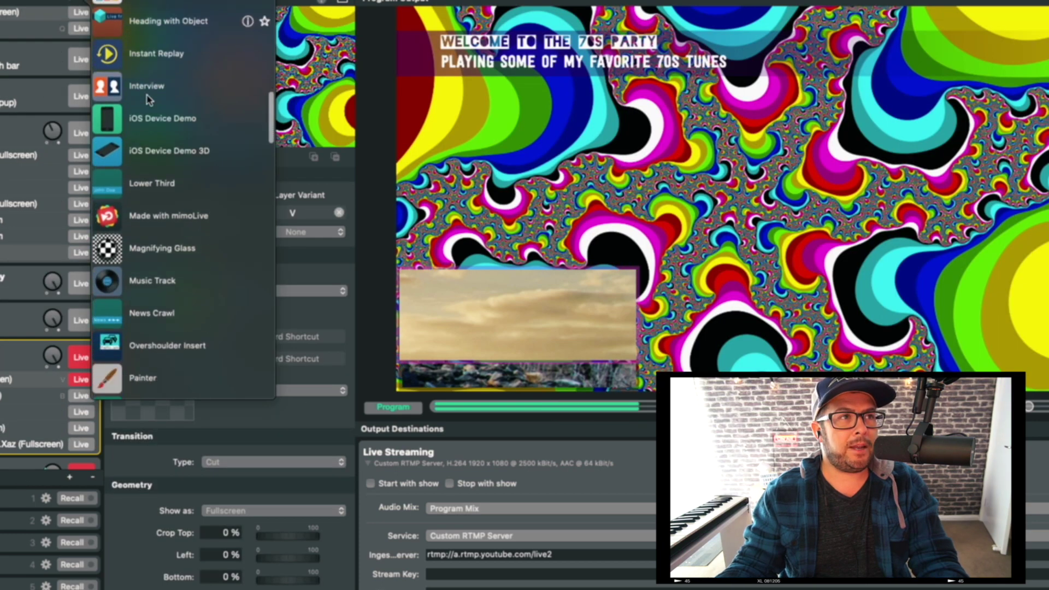
pyautogui.scroll(-4, 158, 210)
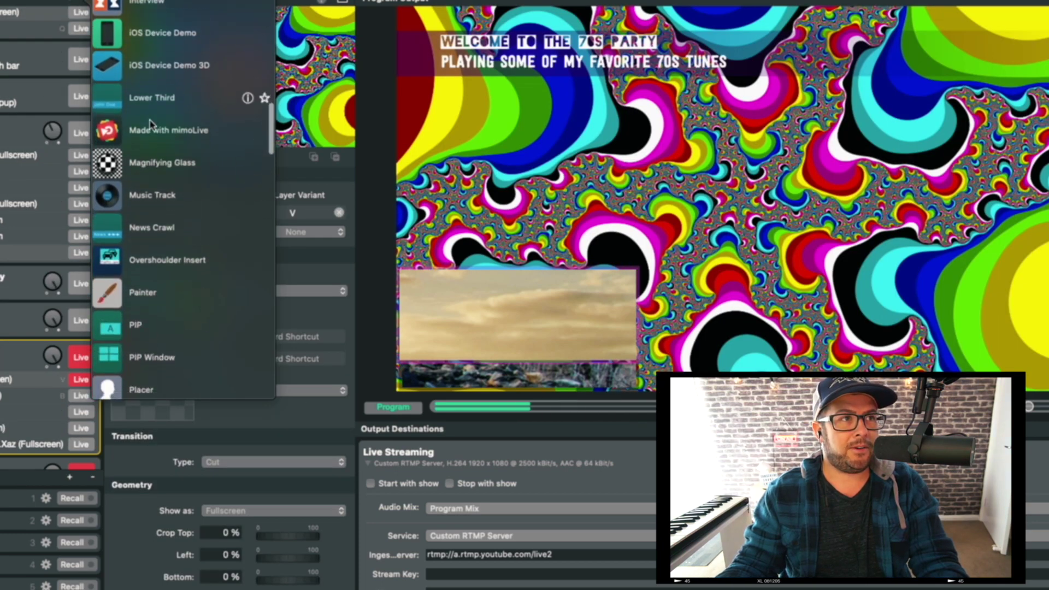
pyautogui.scroll(-1, 152, 125)
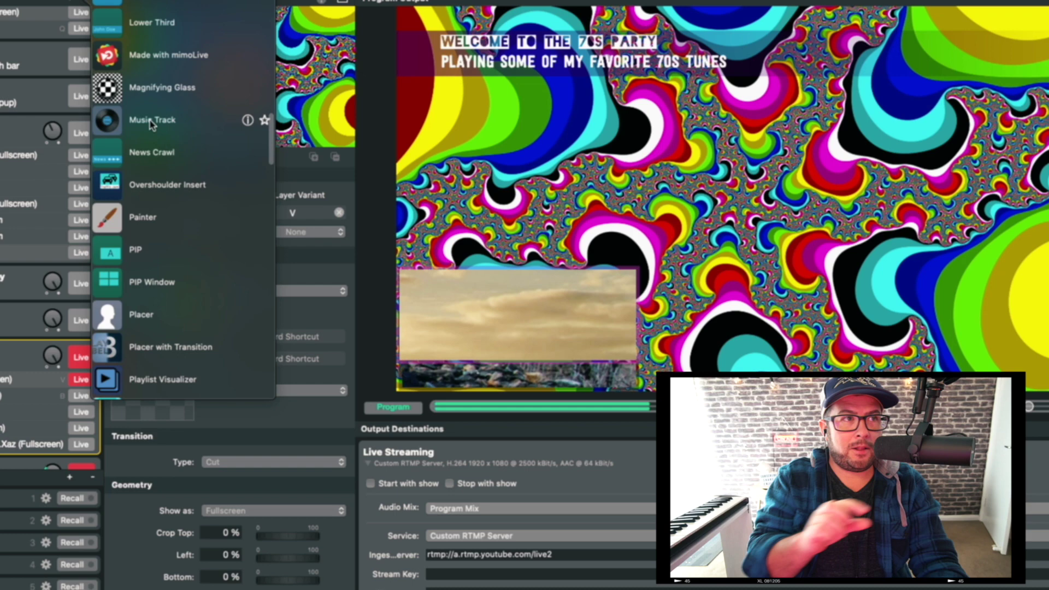
pyautogui.doubleClick(115, 219)
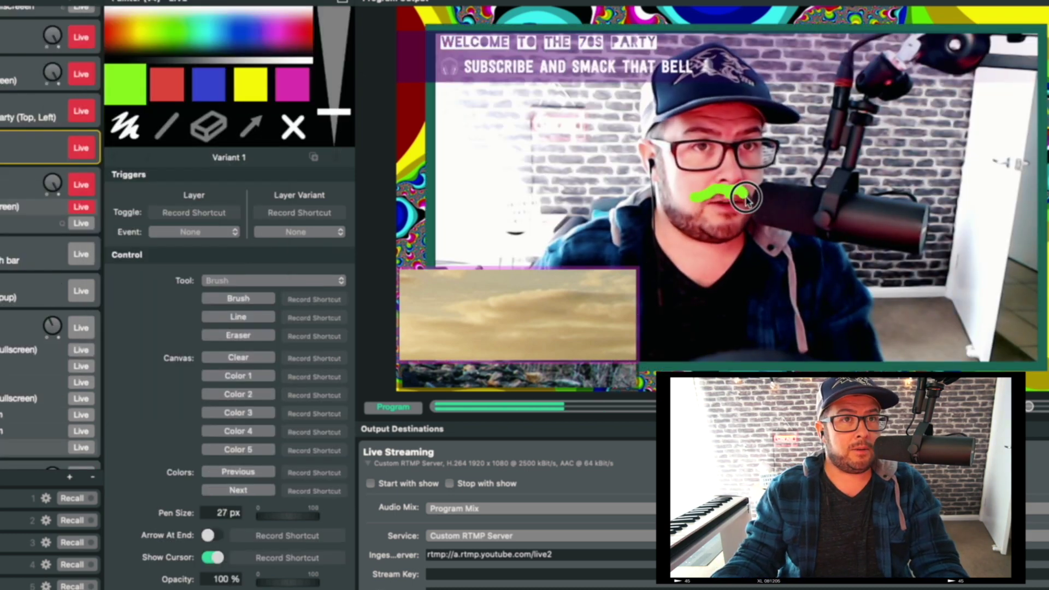
pyautogui.moveTo(650, 148); pyautogui.dragTo(775, 143)
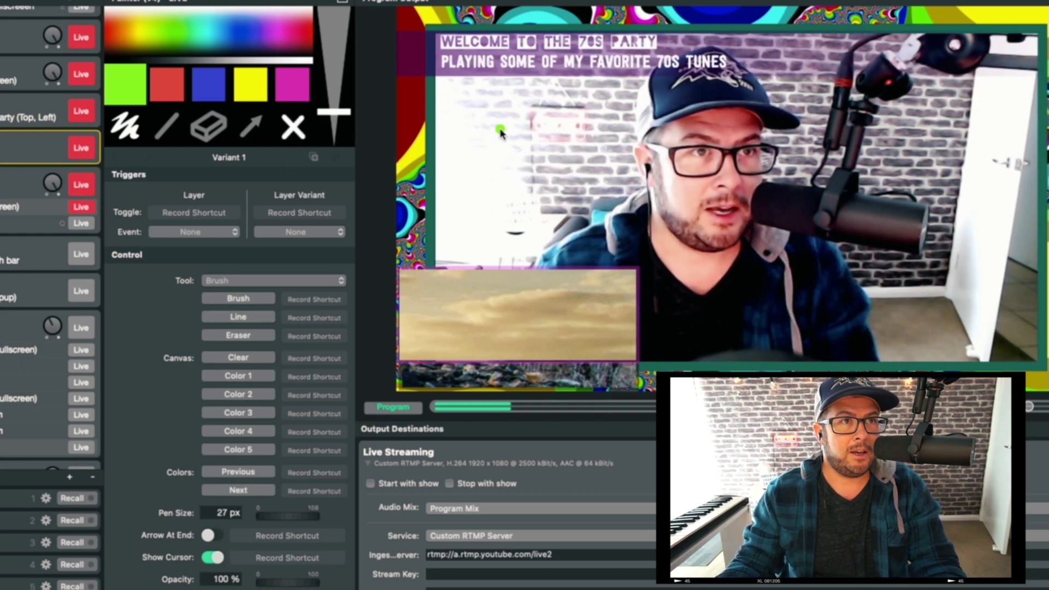
pyautogui.moveTo(500, 131); pyautogui.dragTo(505, 106)
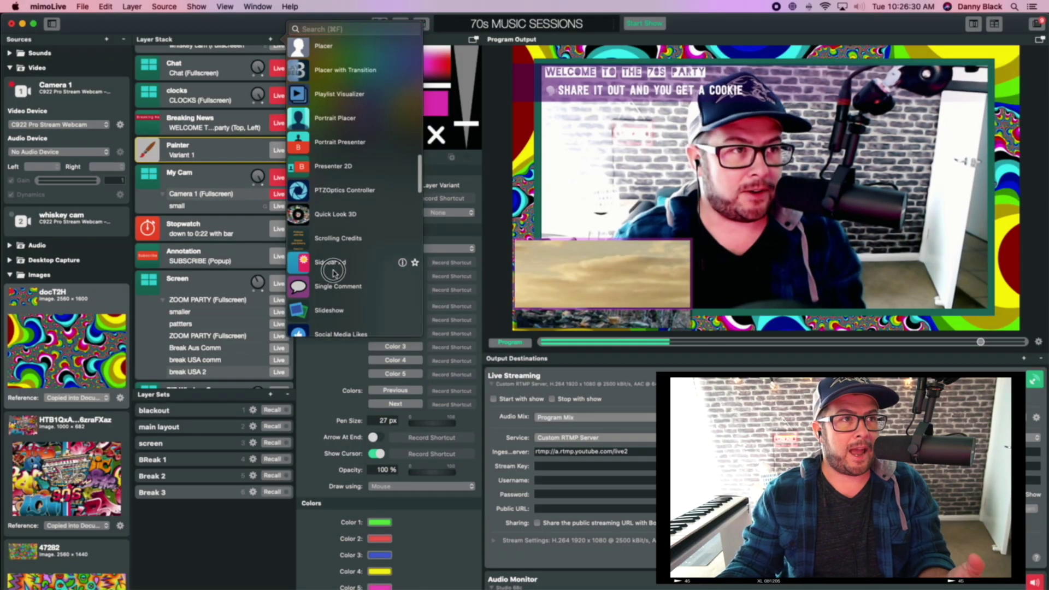
# Add a live, enlarged Sidebar Ad layer and a top-left Source with Distortion layer.
pyautogui.moveTo(335, 273); pyautogui.dragTo(278, 165)
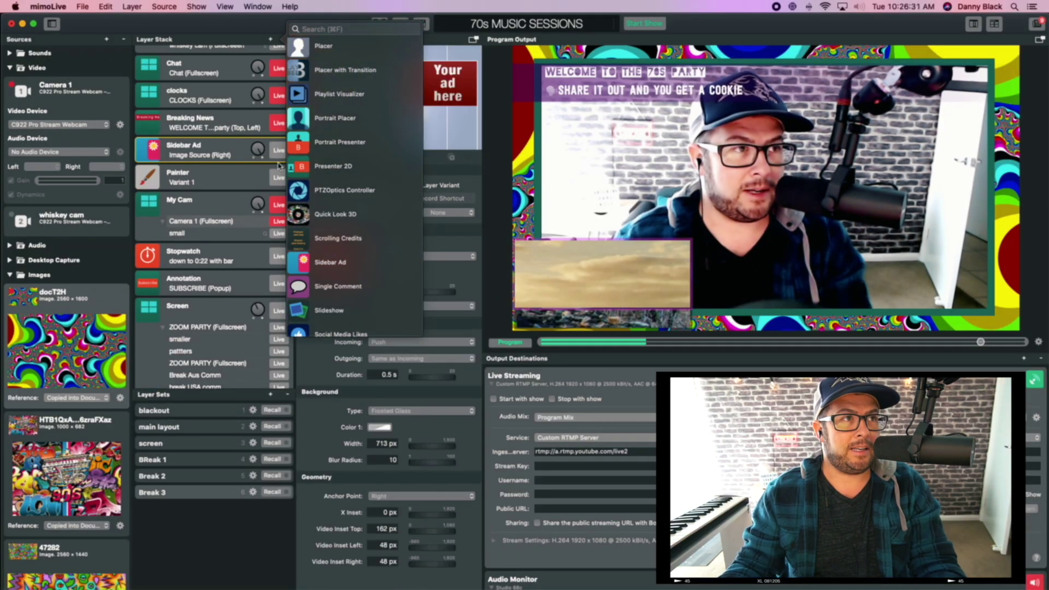
pyautogui.click(274, 152)
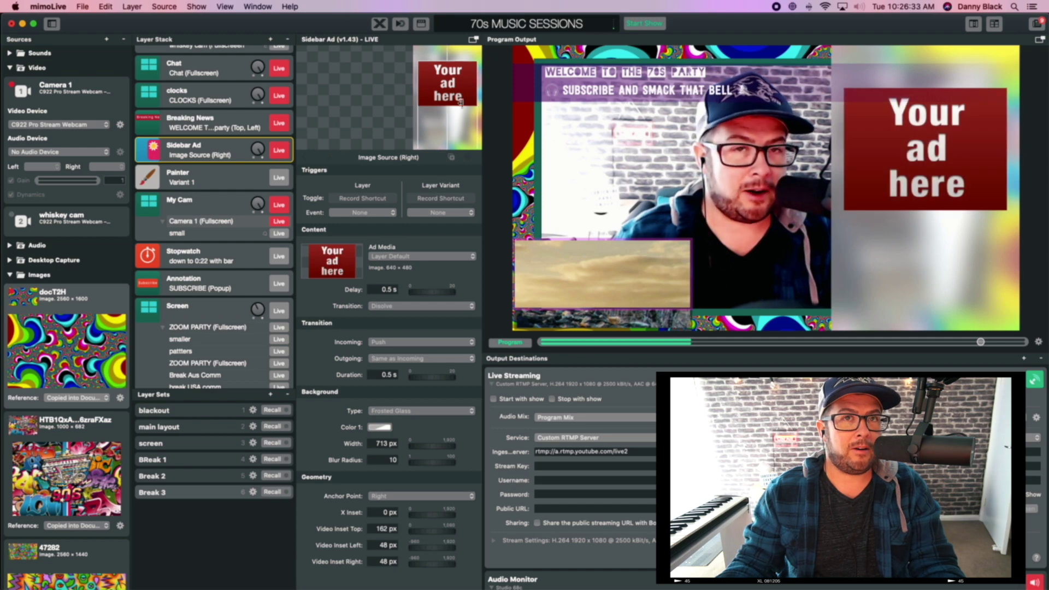
pyautogui.moveTo(461, 102); pyautogui.dragTo(427, 74)
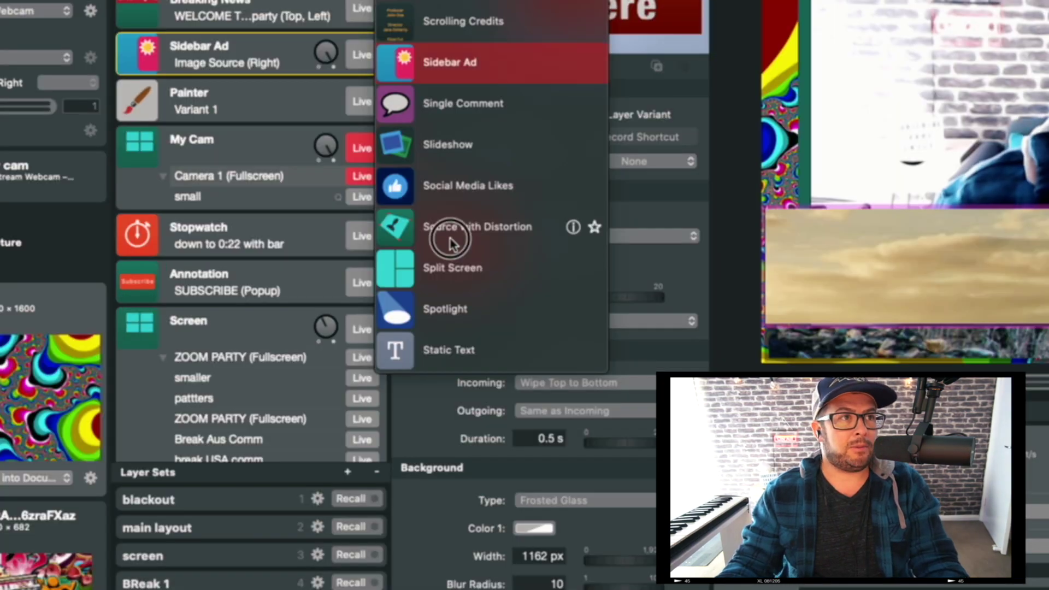
pyautogui.doubleClick(328, 251)
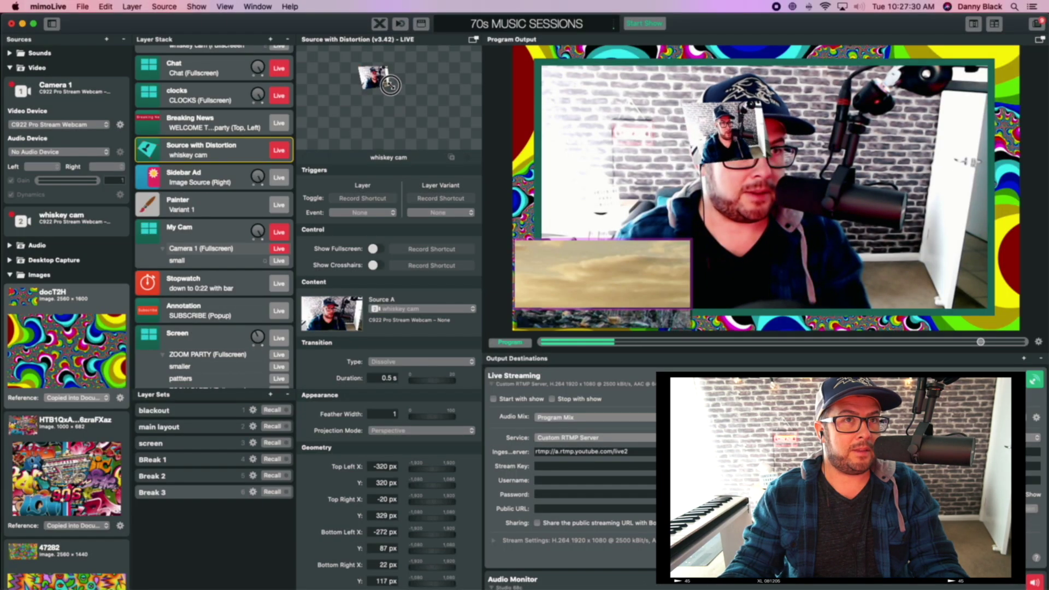
pyautogui.moveTo(359, 79); pyautogui.dragTo(309, 80)
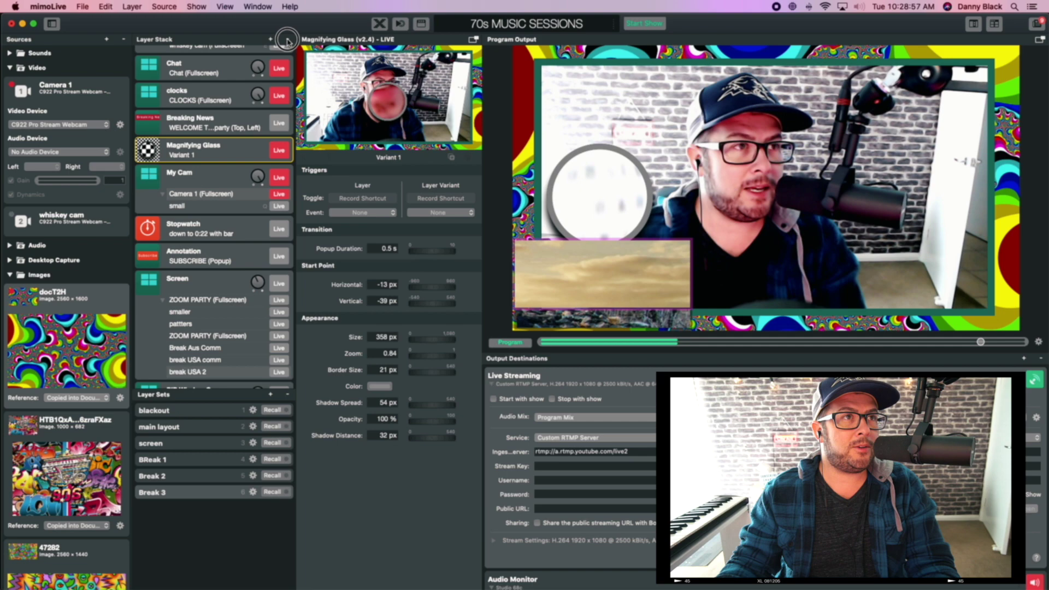
# Remove the Magnifying Glass layer and browse the available layer types.
pyautogui.click(287, 39)
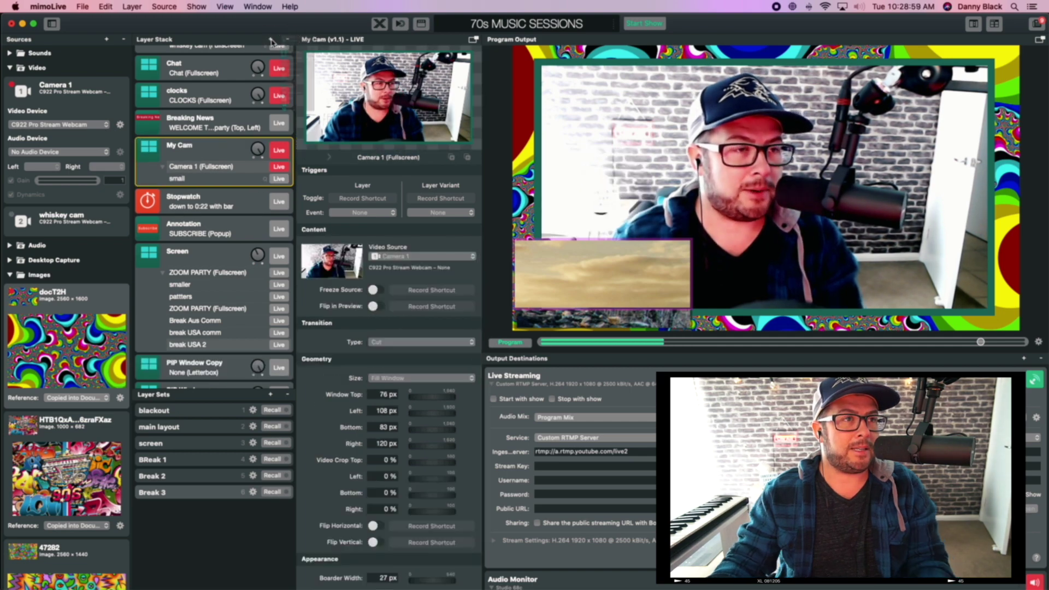
pyautogui.click(271, 41)
pyautogui.scroll(-5, 350, 199)
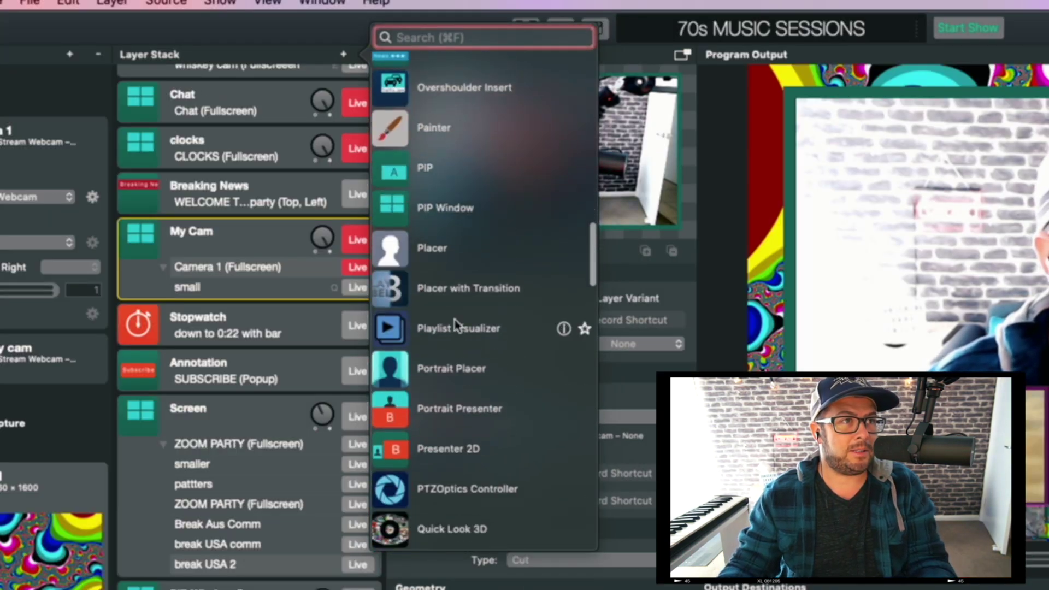
pyautogui.scroll(-10, 454, 321)
pyautogui.scroll(14, 454, 372)
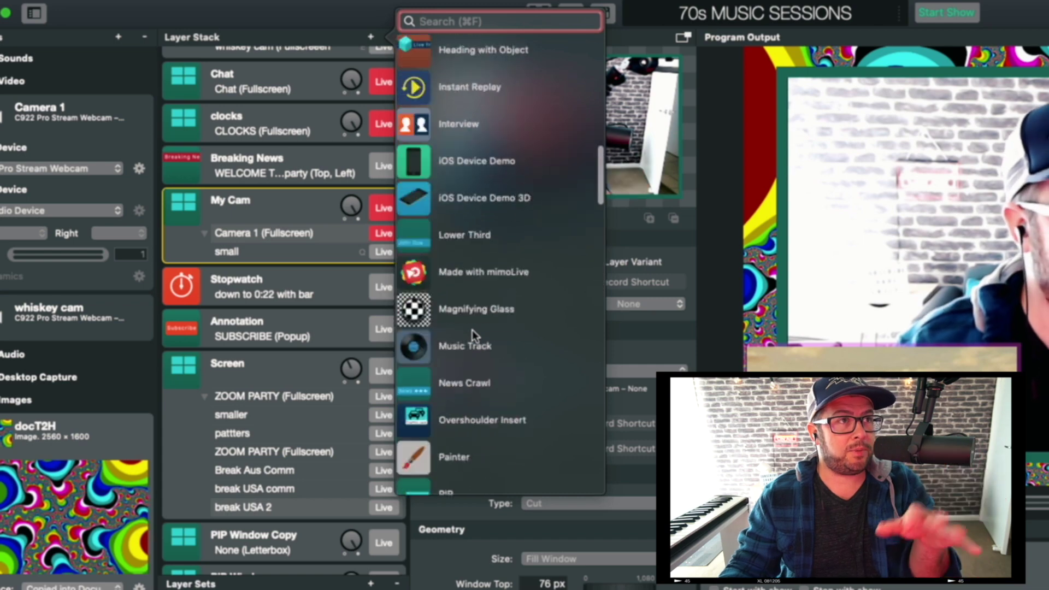
pyautogui.scroll(12, 472, 330)
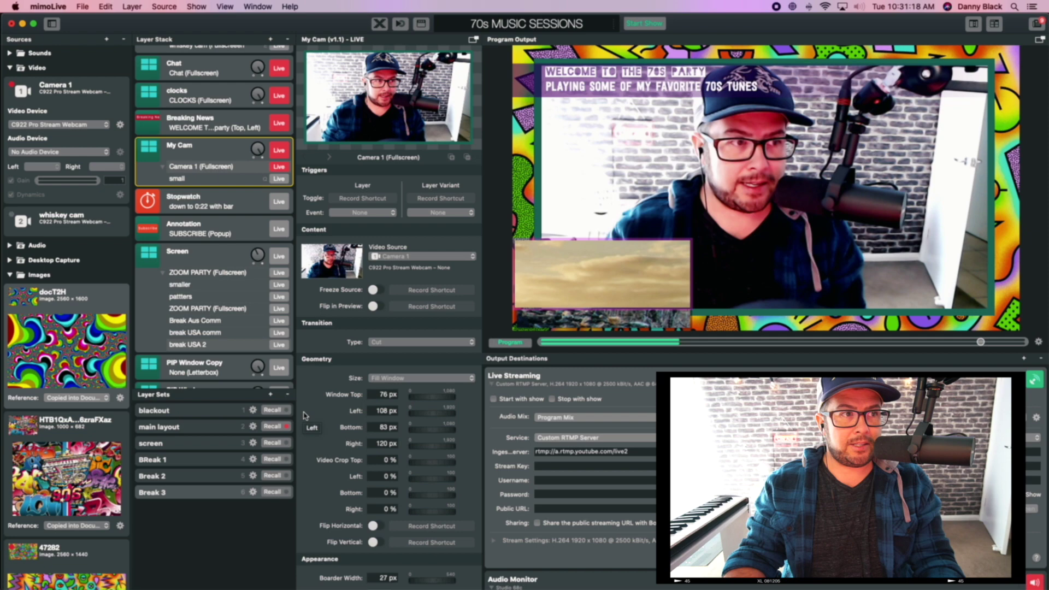
pyautogui.scroll(5, 273, 229)
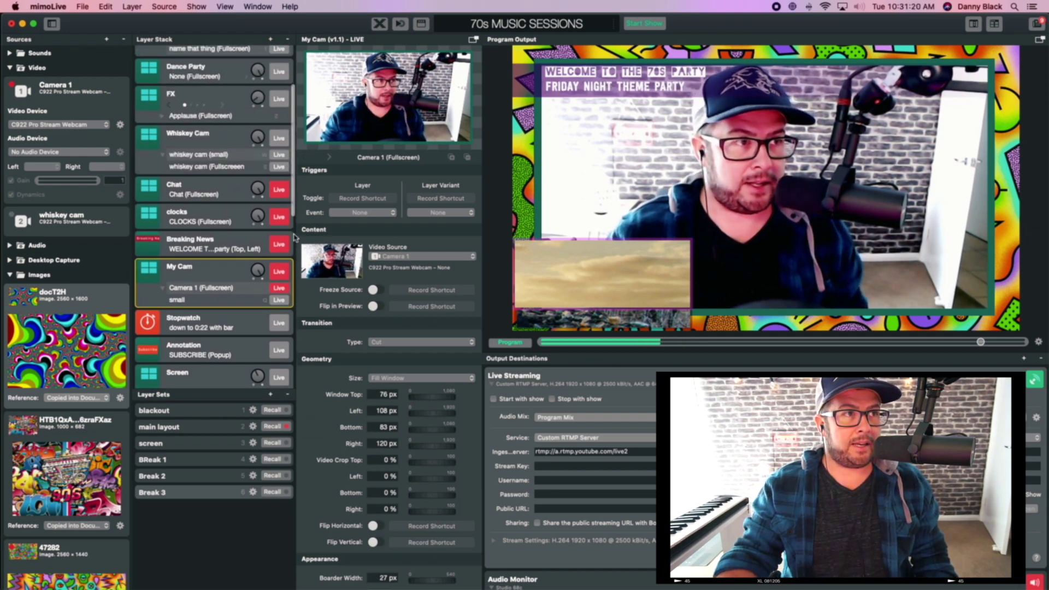
# Toggle the clocks layer, then recall blackout, main layout, screen, main layout and Break 3.
pyautogui.click(279, 217)
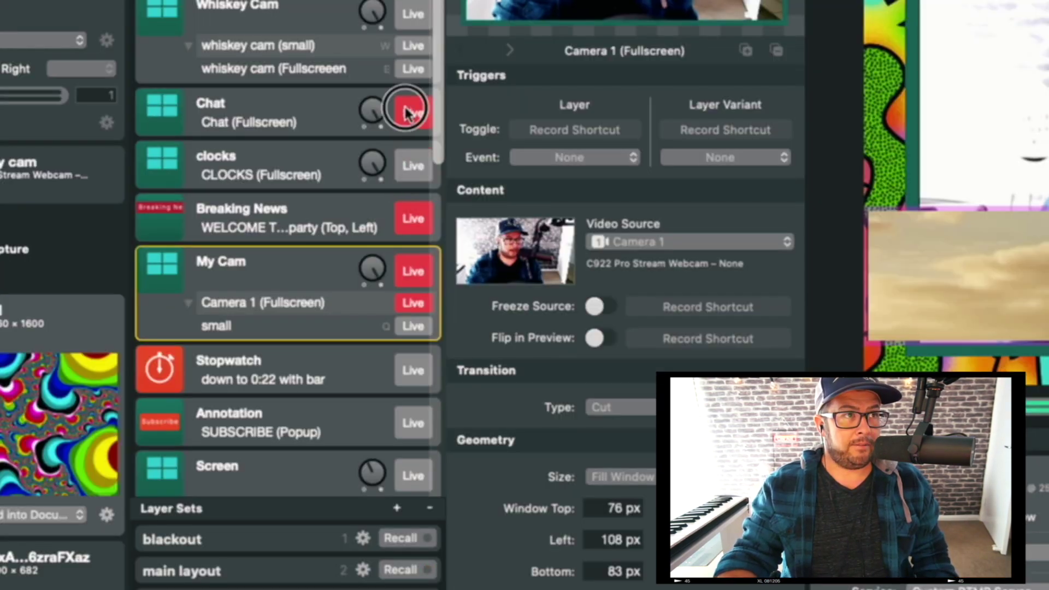
pyautogui.click(413, 166)
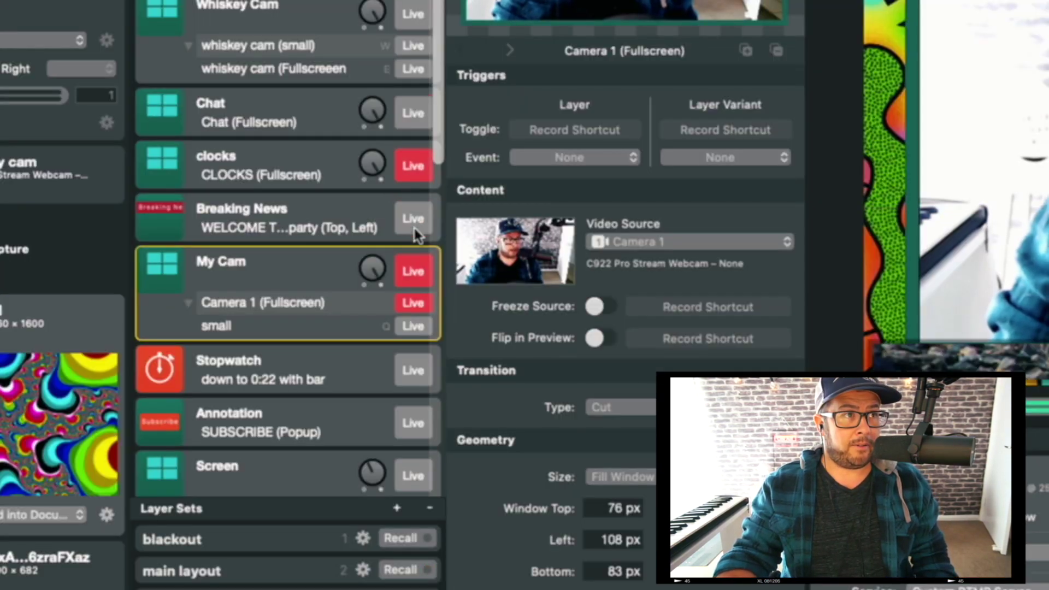
pyautogui.scroll(-5, 416, 235)
pyautogui.click(400, 538)
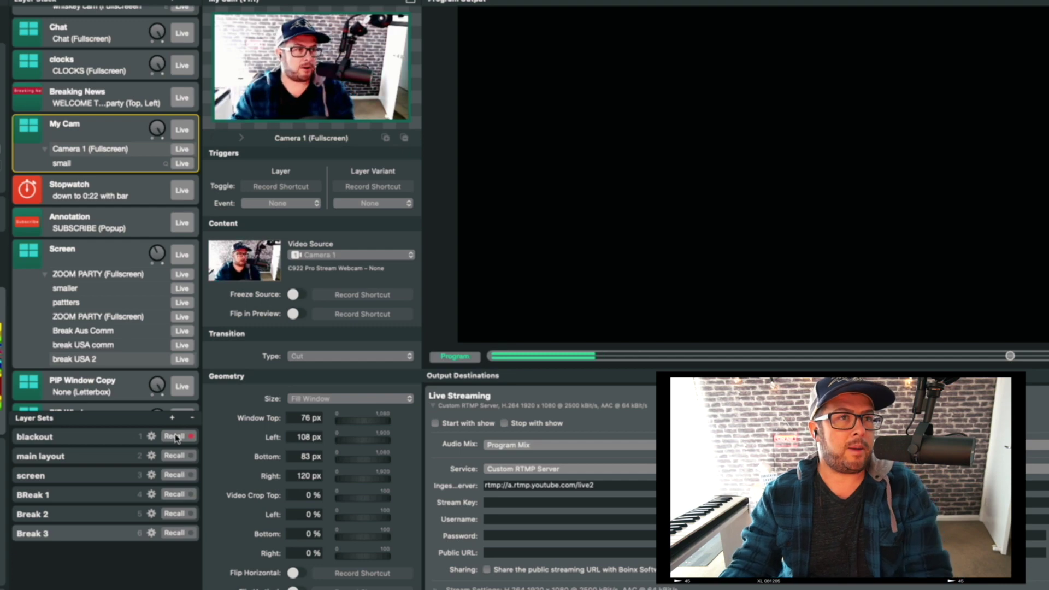
pyautogui.click(174, 455)
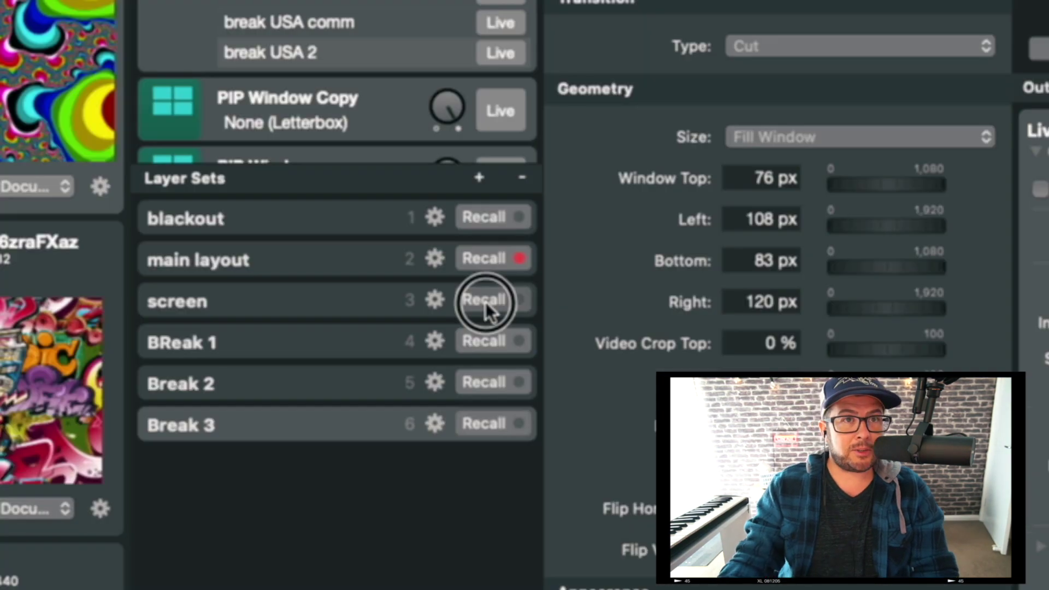
pyautogui.click(272, 442)
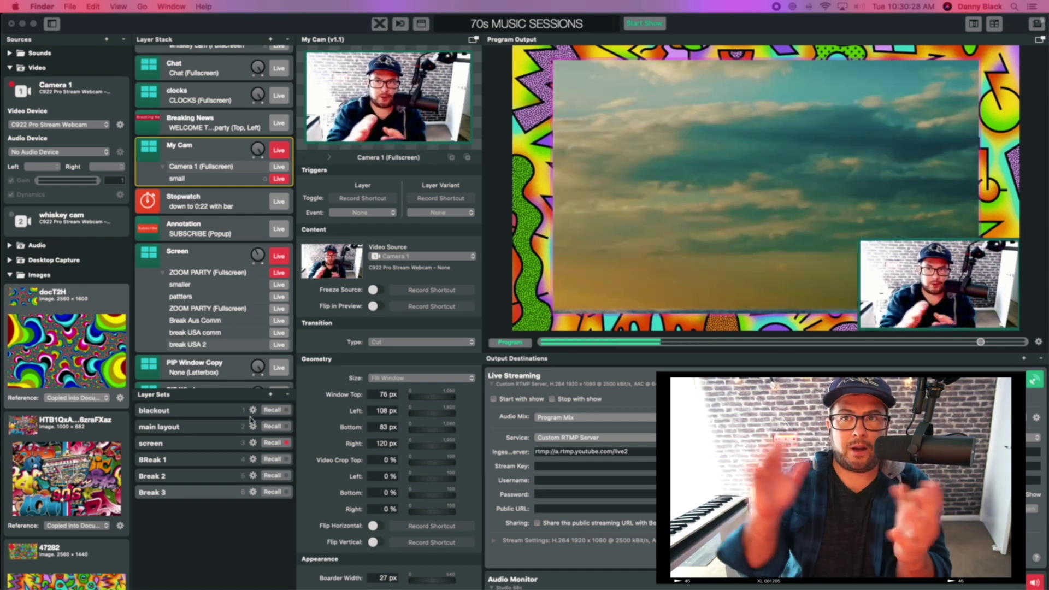
pyautogui.click(271, 427)
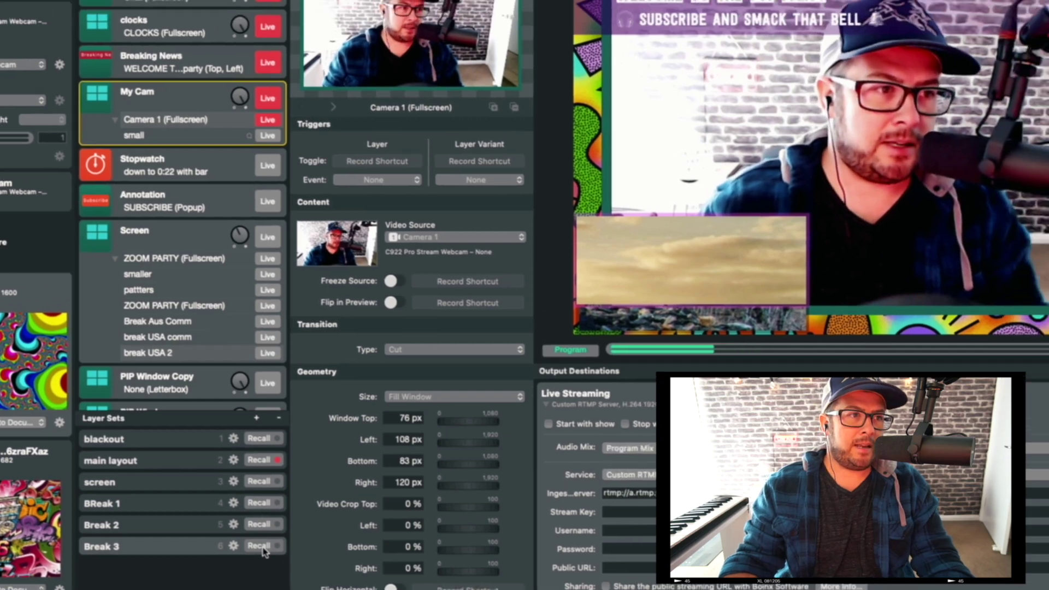
pyautogui.click(309, 525)
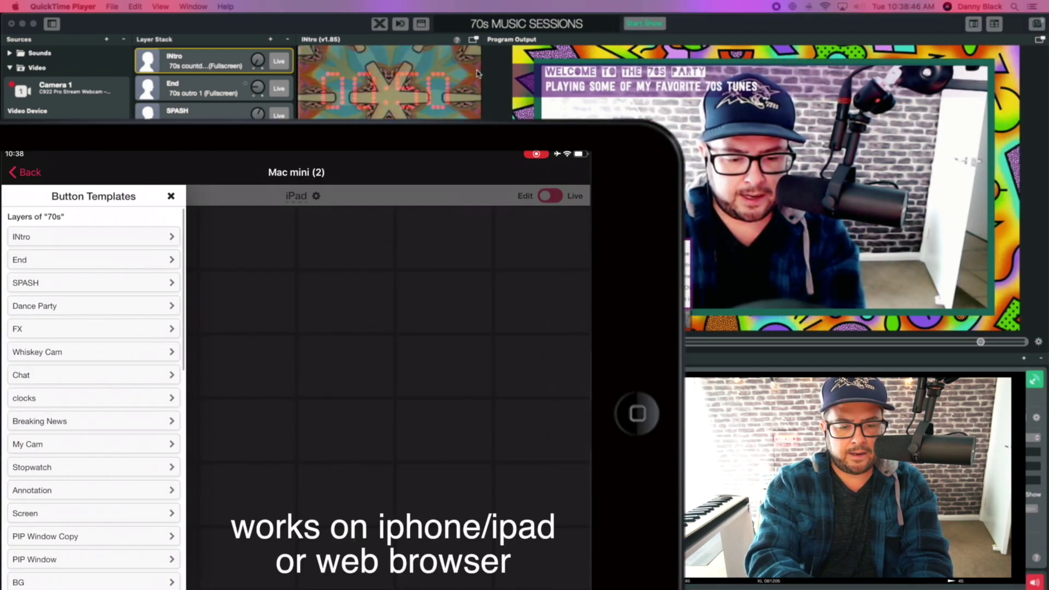
# Place an INtro button on the iPad remote grid, go Live, and start then stop the intro.
pyautogui.click(93, 237)
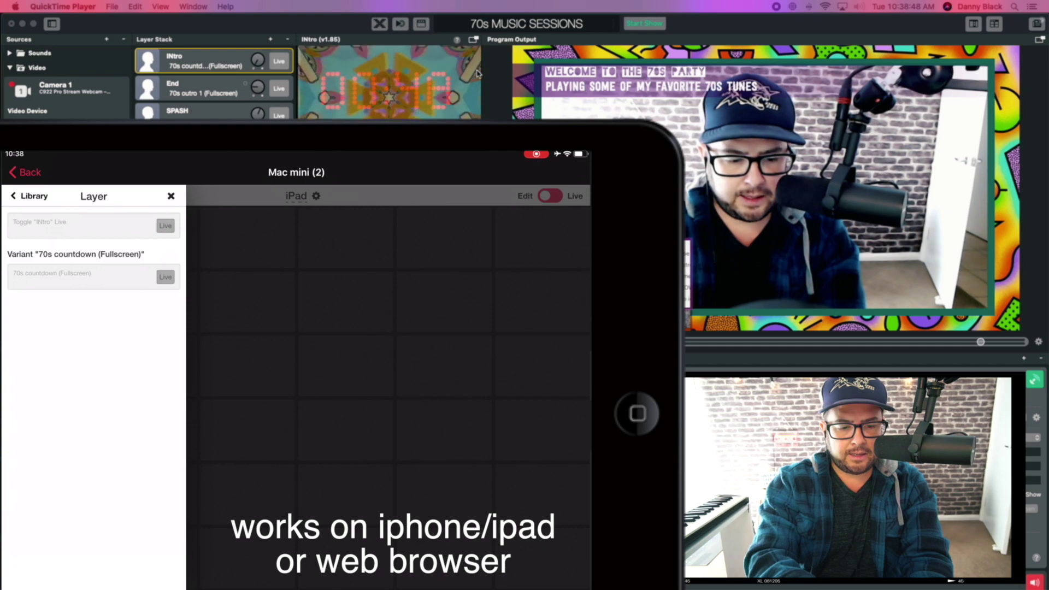
pyautogui.moveTo(82, 226); pyautogui.dragTo(149, 238)
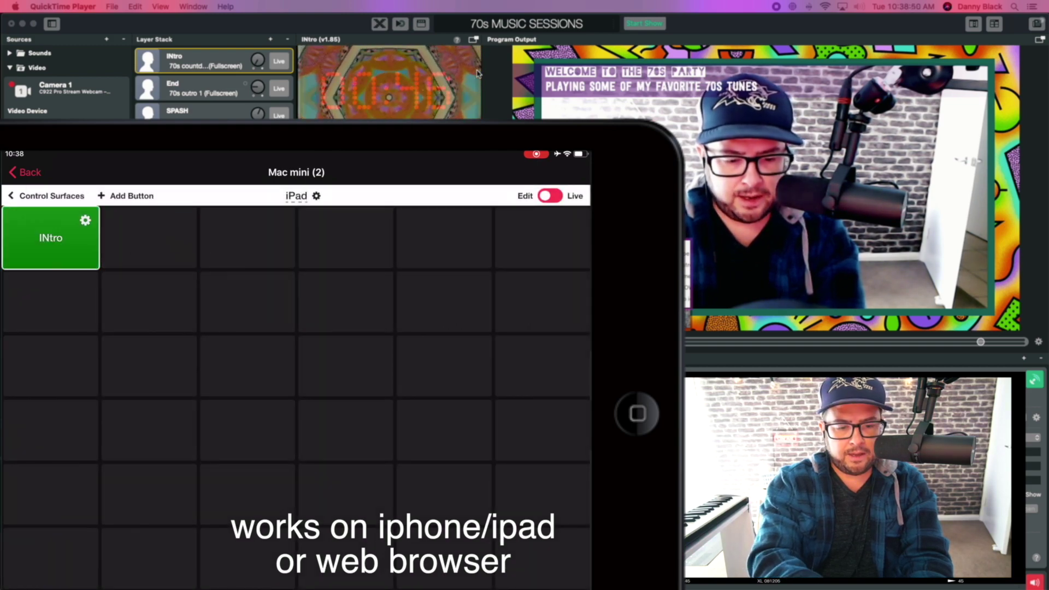
pyautogui.click(550, 196)
pyautogui.click(50, 237)
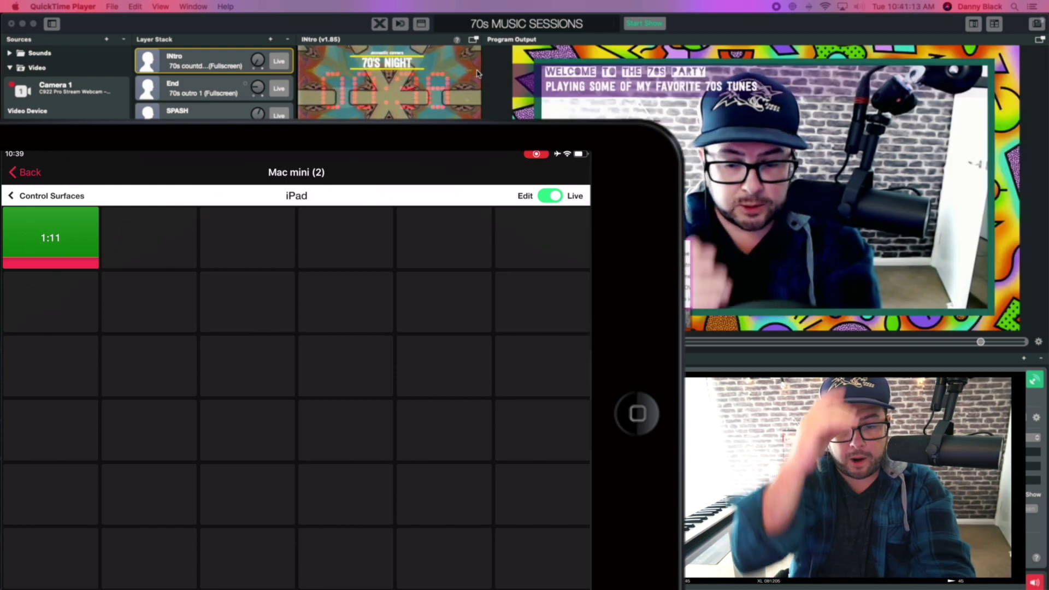
pyautogui.click(51, 238)
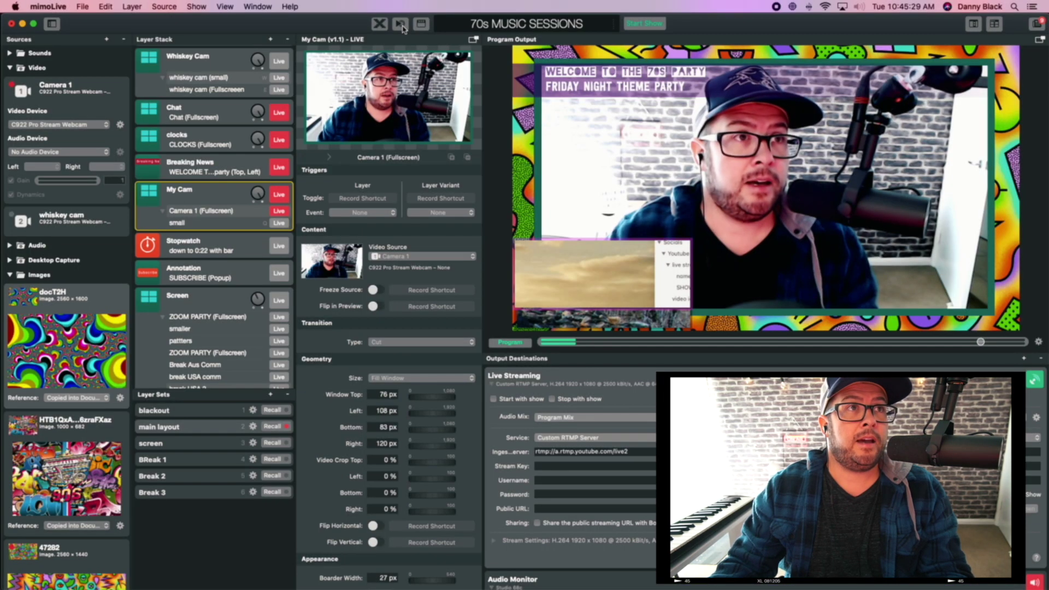
pyautogui.click(400, 24)
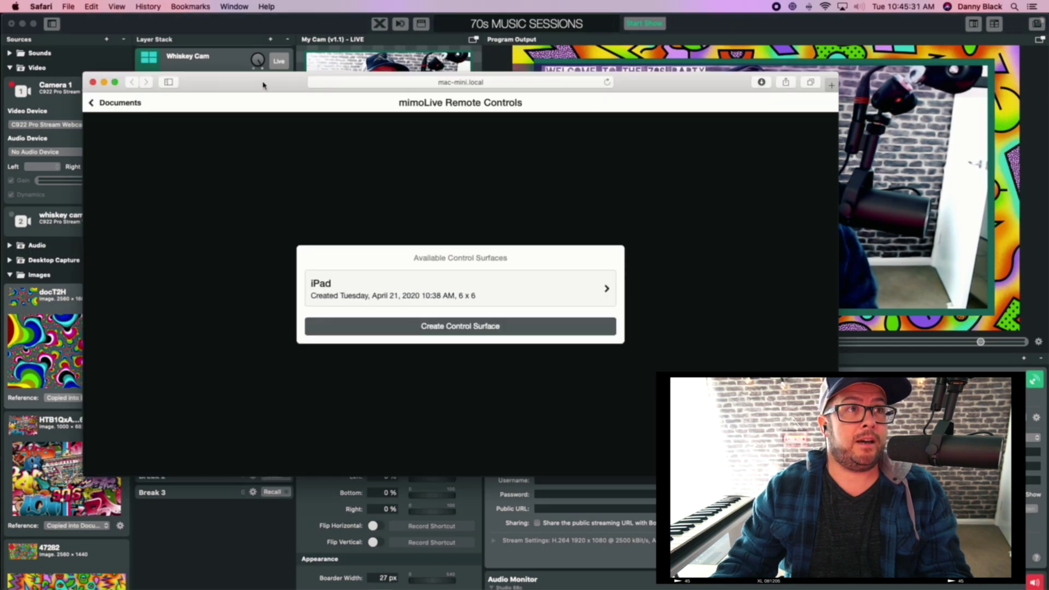
pyautogui.moveTo(248, 85); pyautogui.dragTo(323, 92)
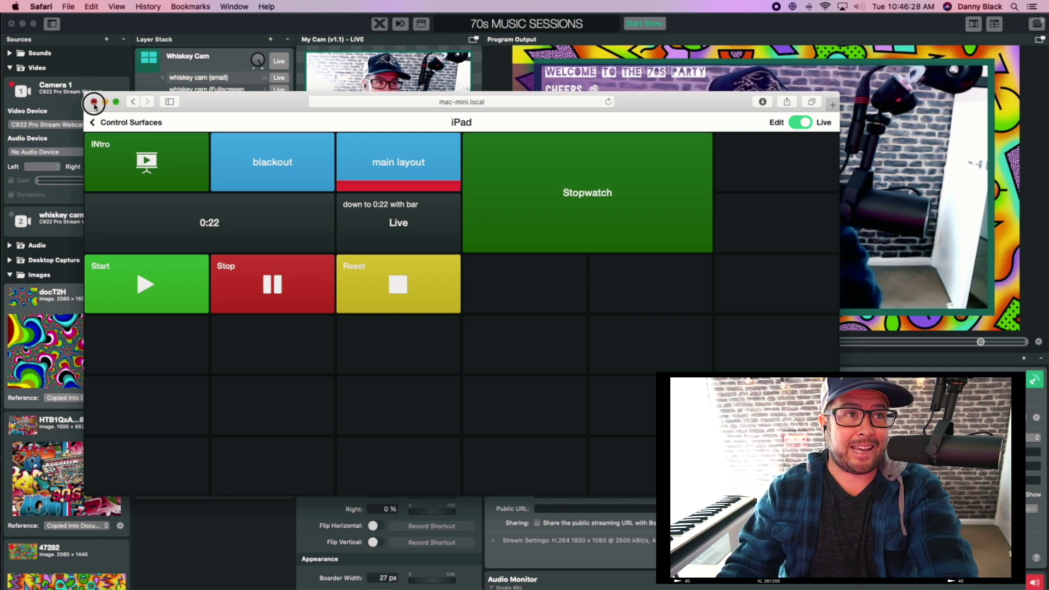
pyautogui.click(94, 102)
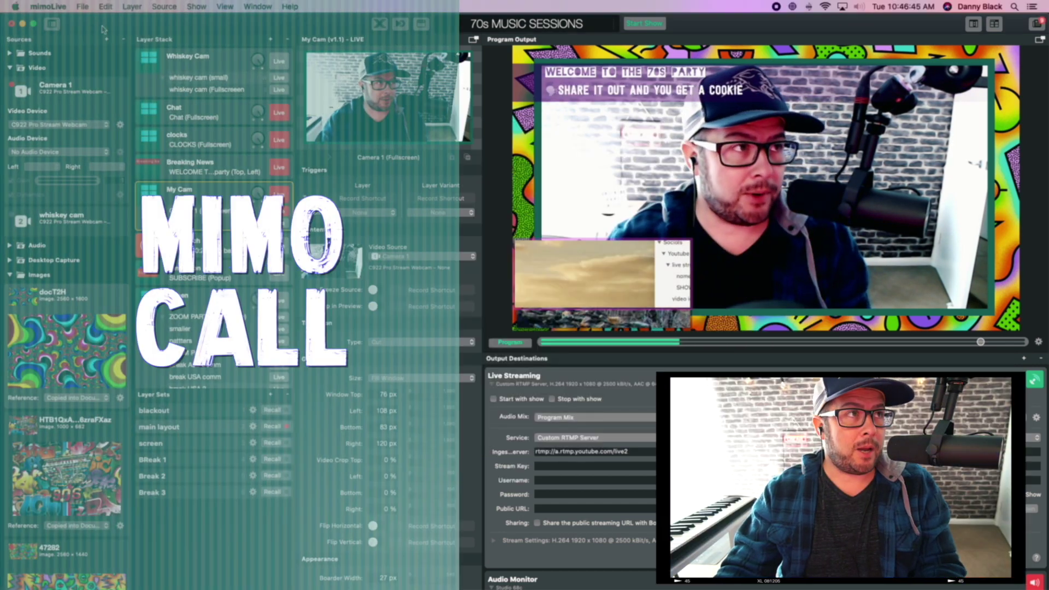
# Create a mimoCall source named Guest and select it as PIP Window 2's video source.
pyautogui.click(107, 39)
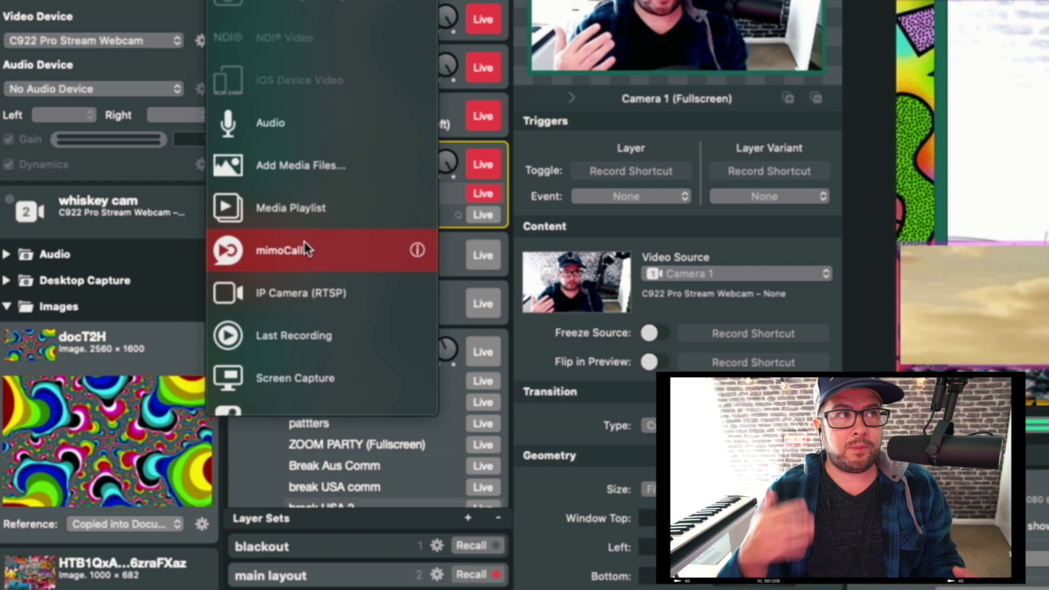
pyautogui.click(306, 248)
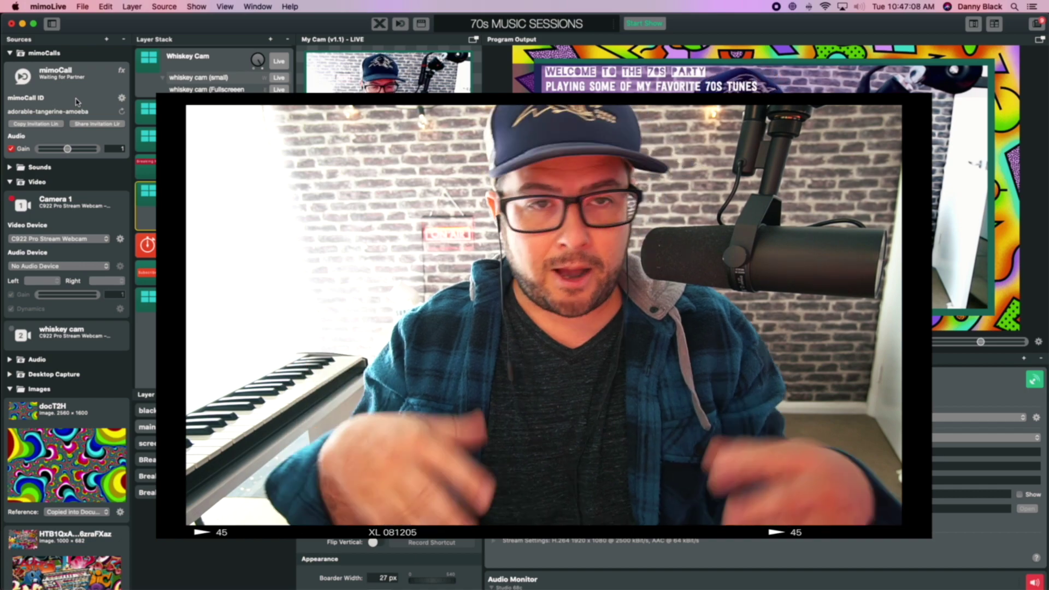
pyautogui.click(87, 111)
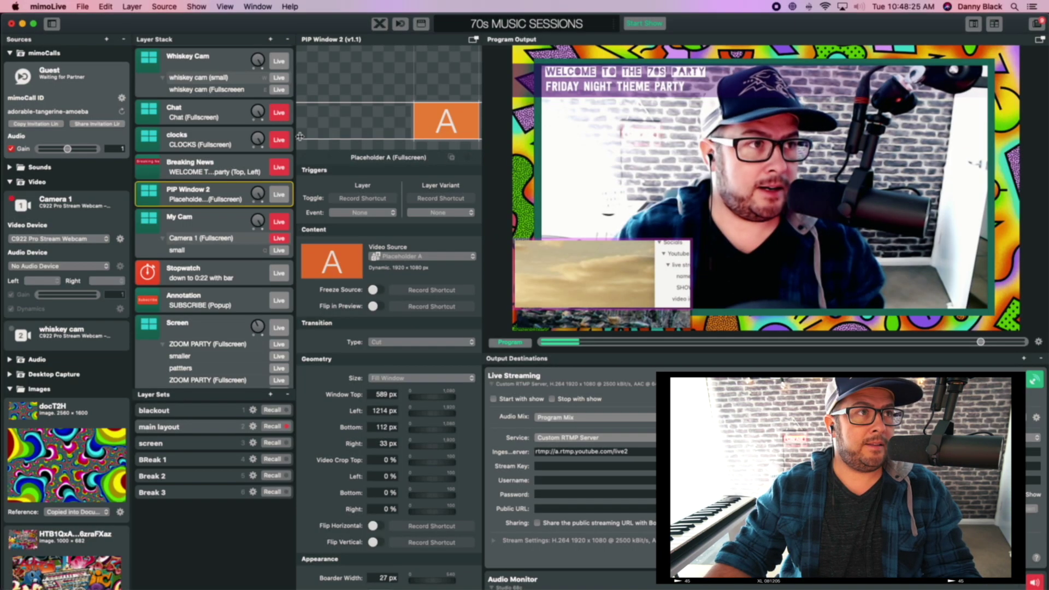
pyautogui.click(404, 261)
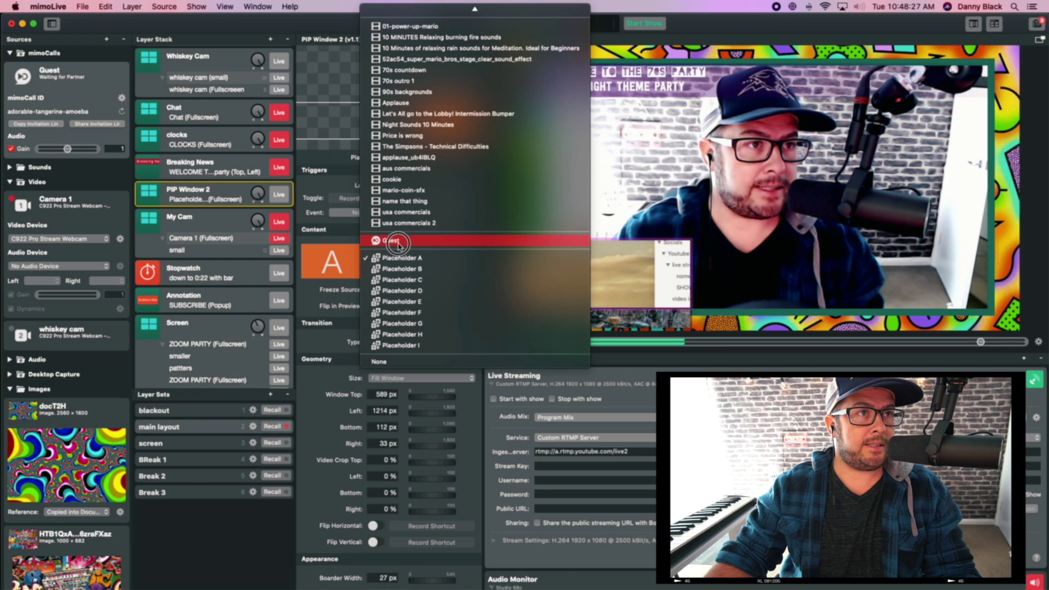
pyautogui.click(398, 242)
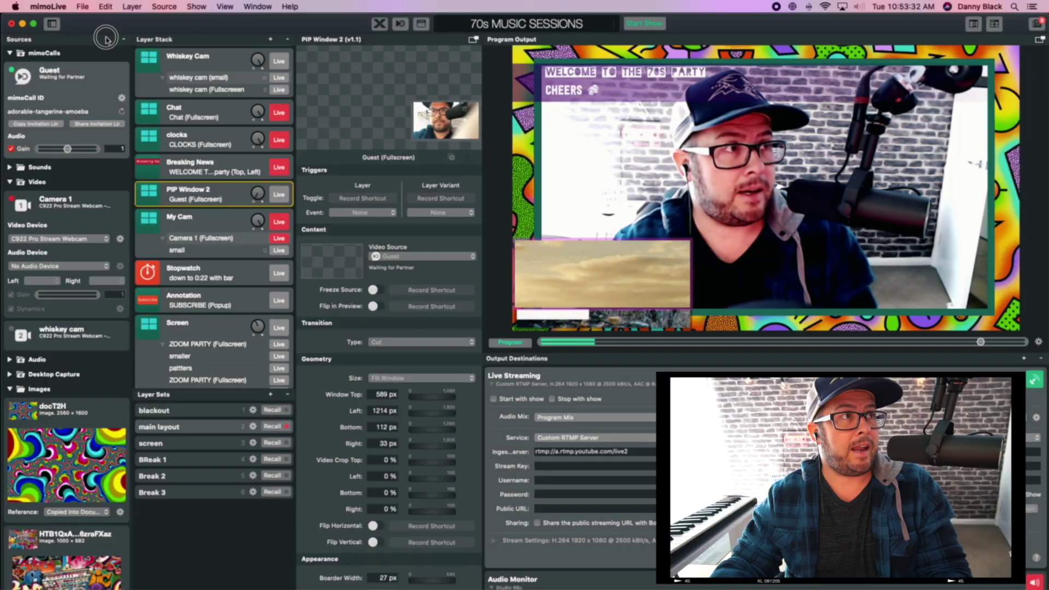
# Add a second mimoCall guest source.
pyautogui.click(108, 40)
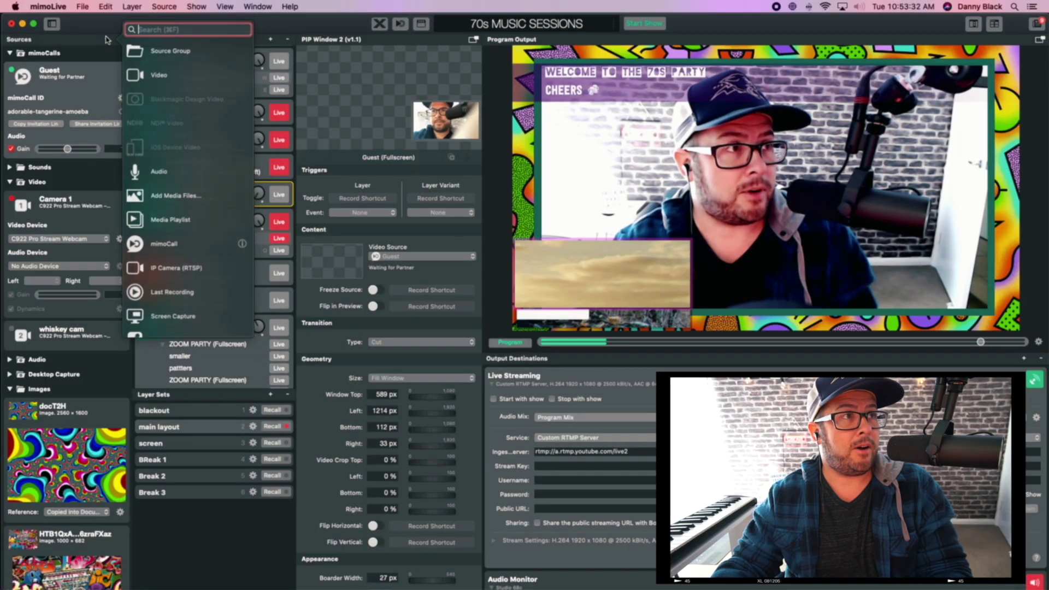
pyautogui.click(170, 244)
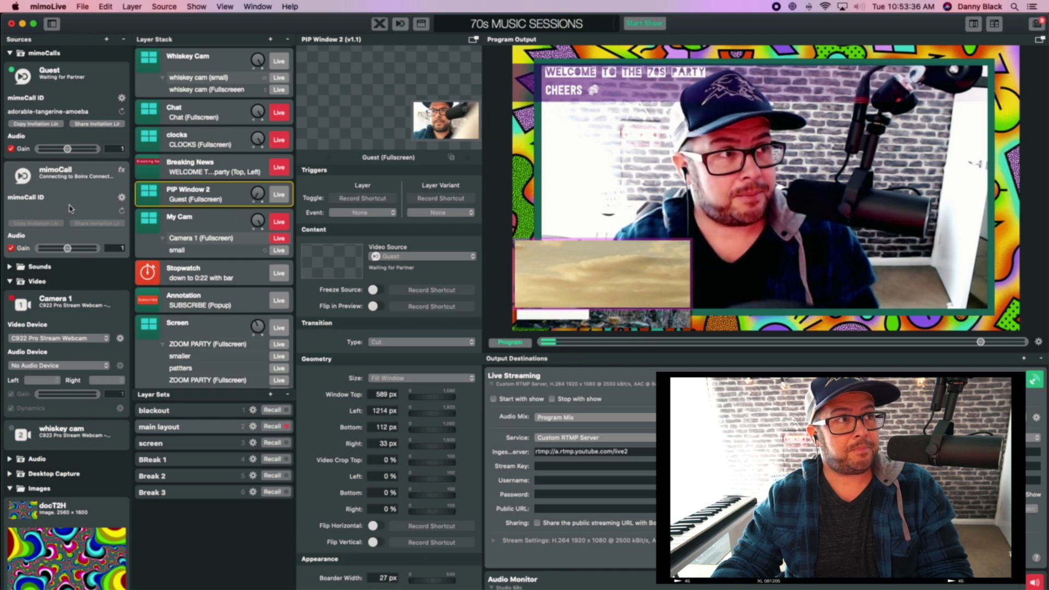
pyautogui.scroll(4, 226, 152)
# Add a Split Screen layer and put it on air.
pyautogui.click(270, 40)
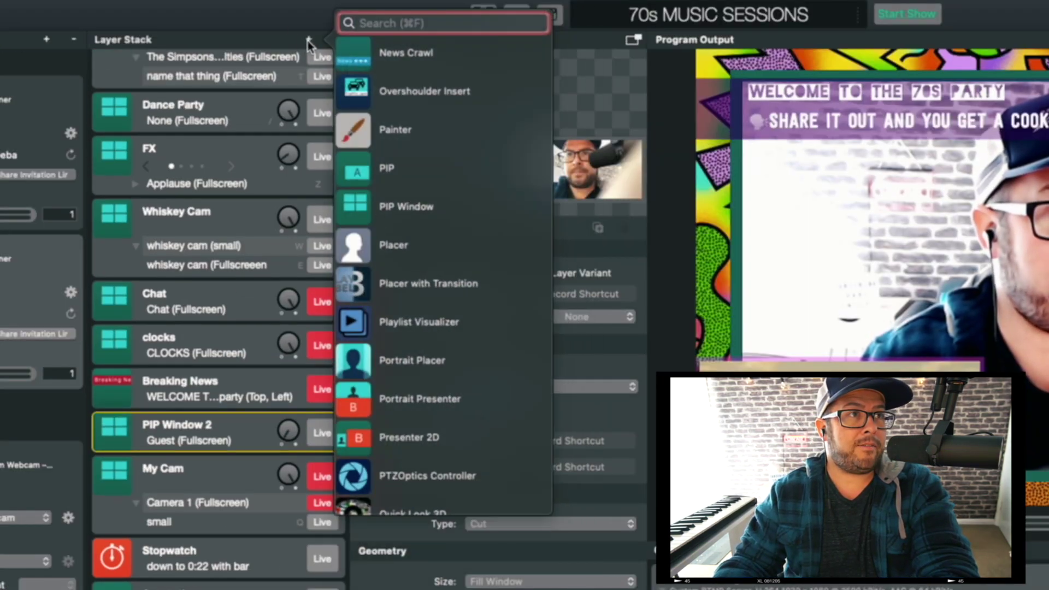
pyautogui.scroll(3, 396, 315)
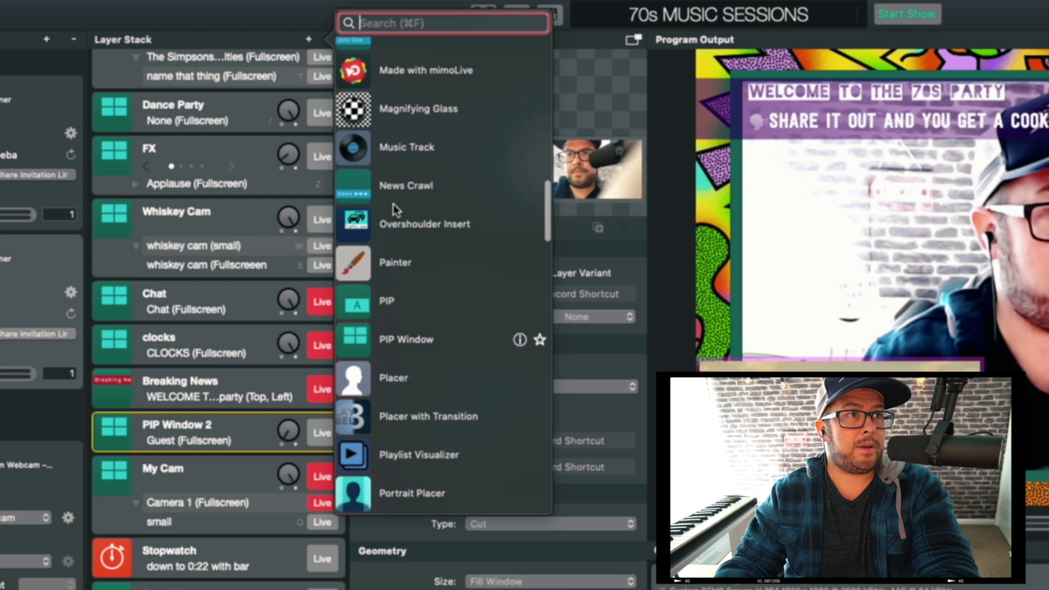
pyautogui.scroll(-10, 396, 322)
pyautogui.click(326, 240)
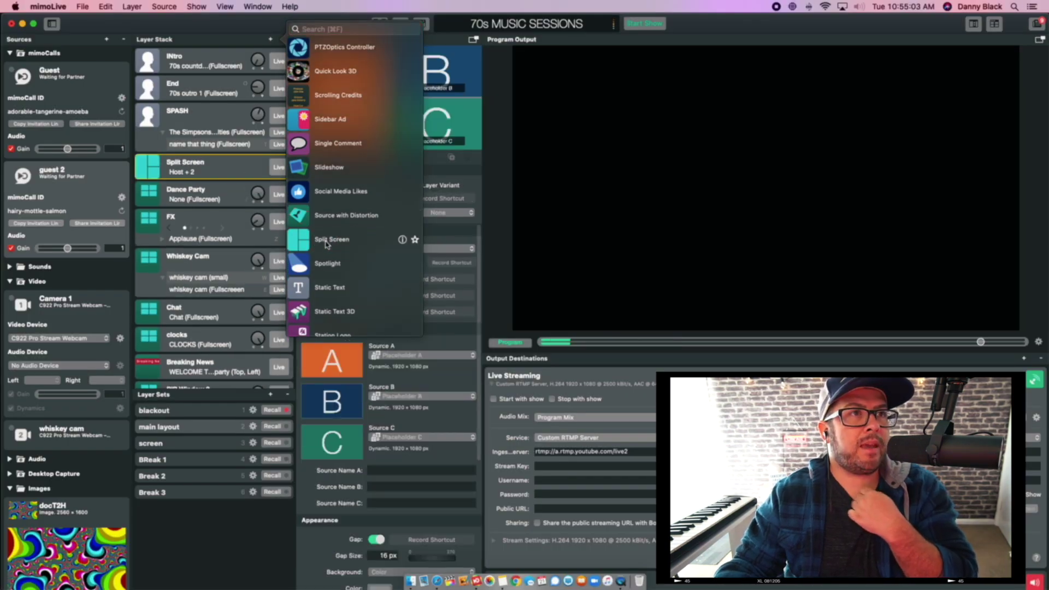
pyautogui.click(408, 389)
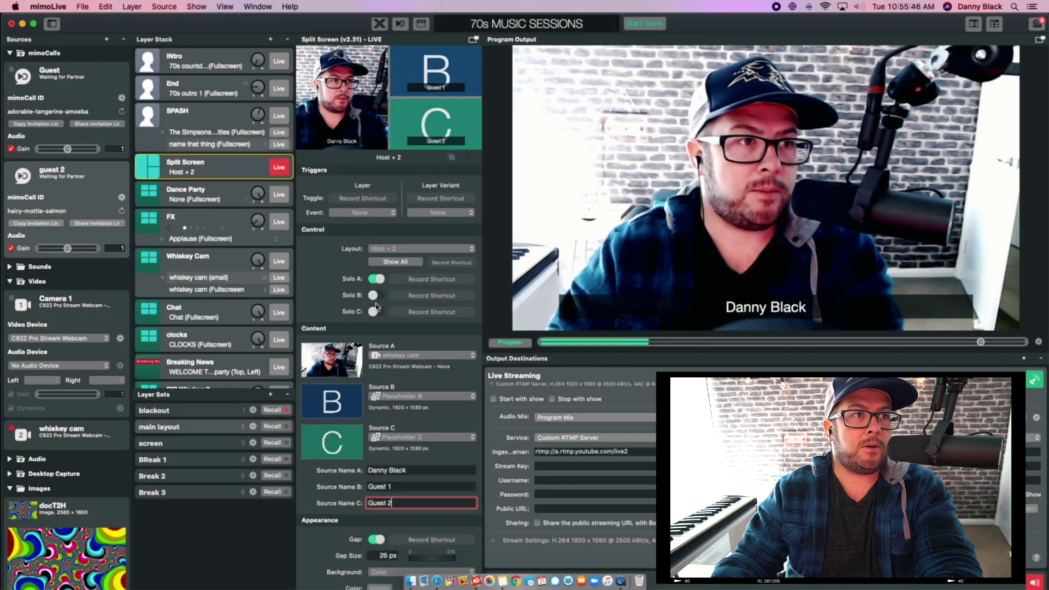
# Toggle Solo B and Solo C, then begin recording a Solo A shortcut.
pyautogui.click(374, 296)
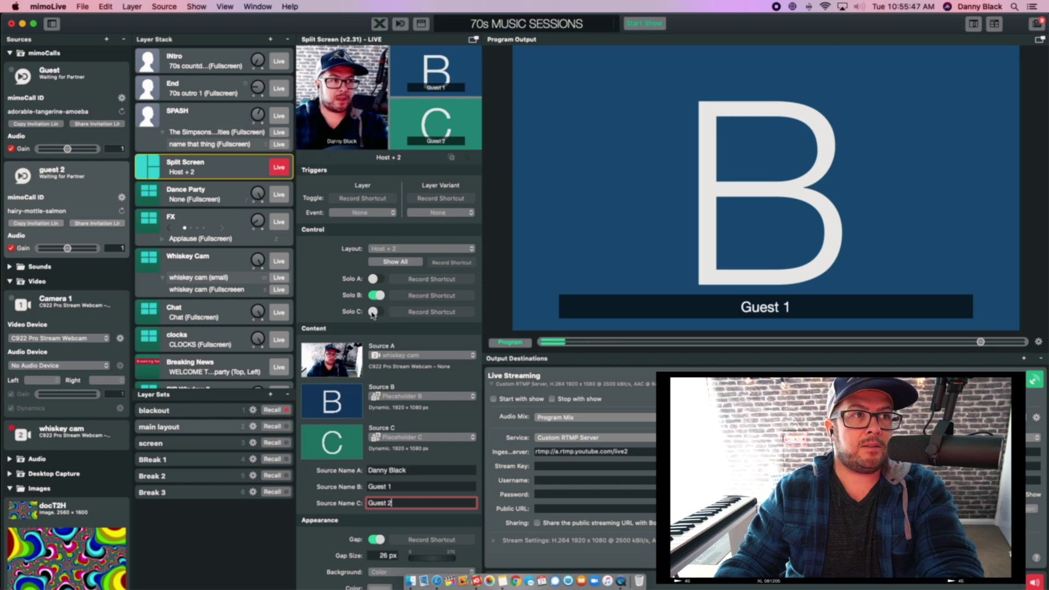
pyautogui.click(373, 312)
pyautogui.click(376, 312)
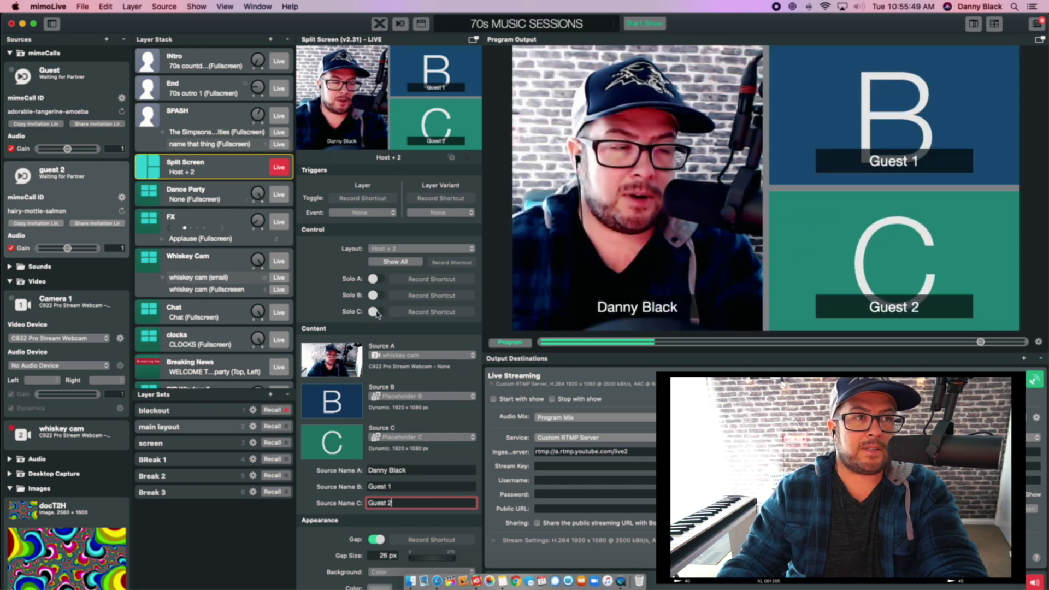
pyautogui.click(421, 279)
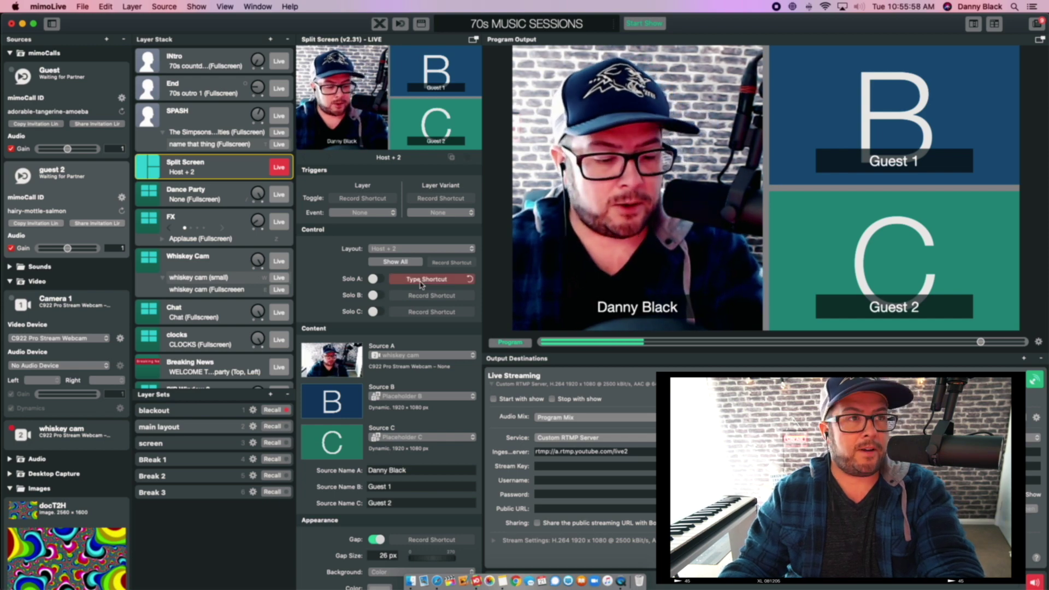
# Assign the minus, equal and grave keys as Solo A, B and C hotkeys.
pyautogui.press('-')
pyautogui.click(419, 295)
pyautogui.press('=')
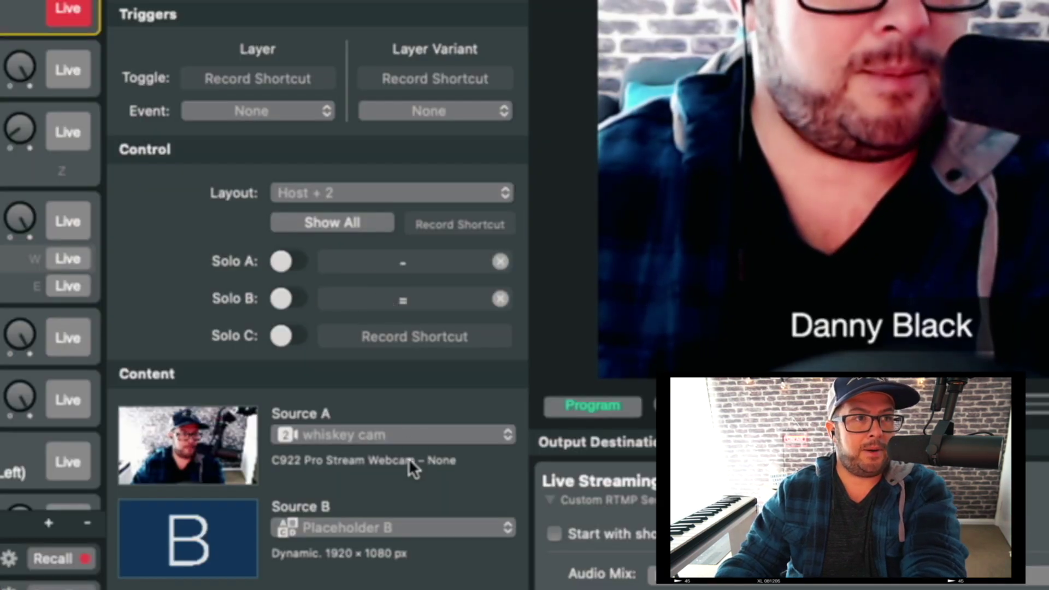
pyautogui.click(409, 340)
pyautogui.press('`')
# Cycle the split screen between host, guest B and guest C, ending on the host.
pyautogui.press('-')
pyautogui.press('=')
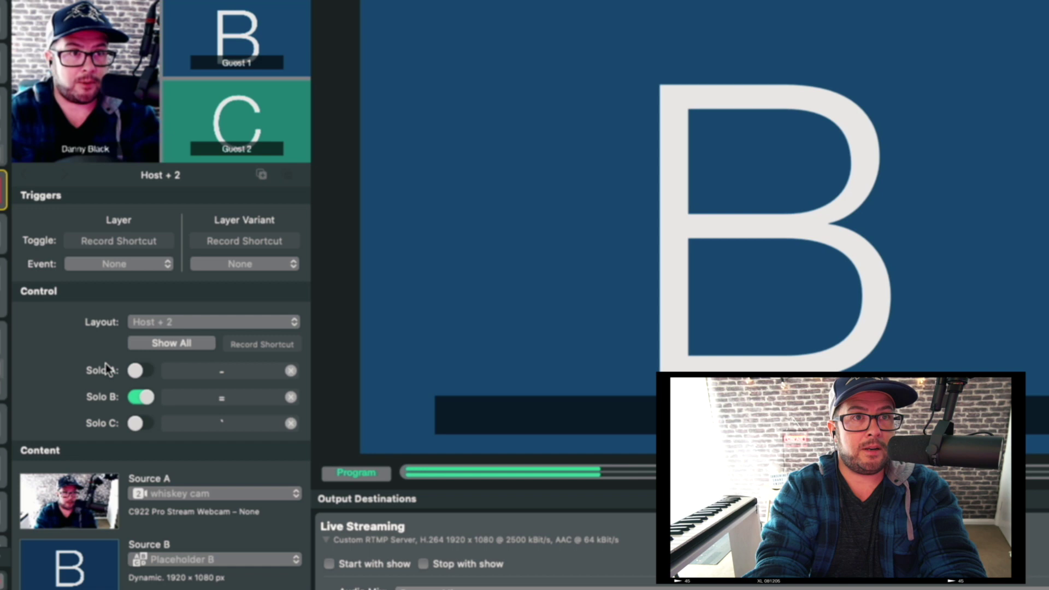
pyautogui.press('-')
pyautogui.press('`')
pyautogui.press('-')
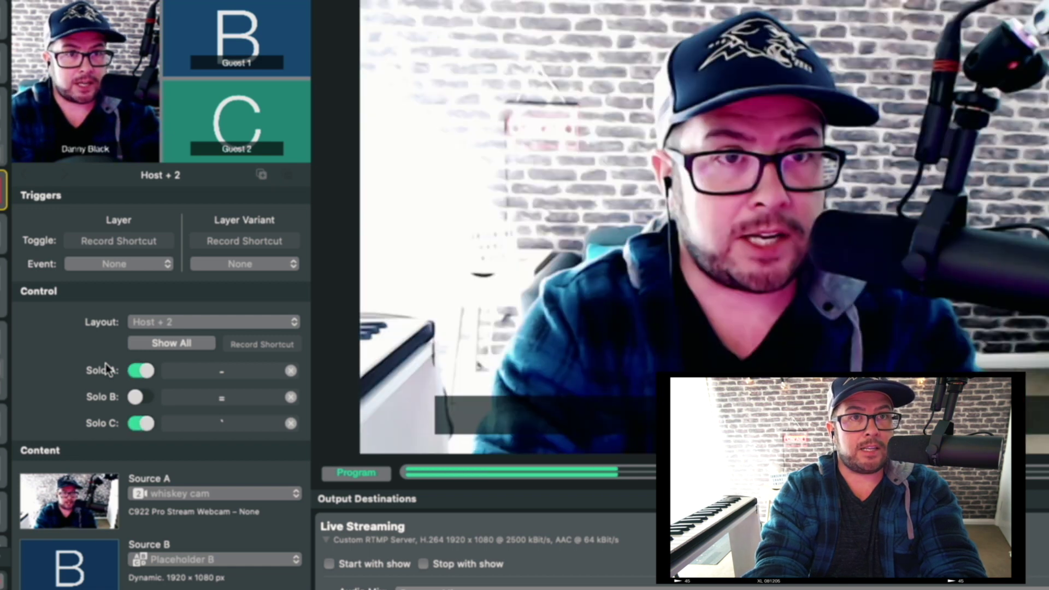
pyautogui.press('=')
pyautogui.press('-')
pyautogui.press('=')
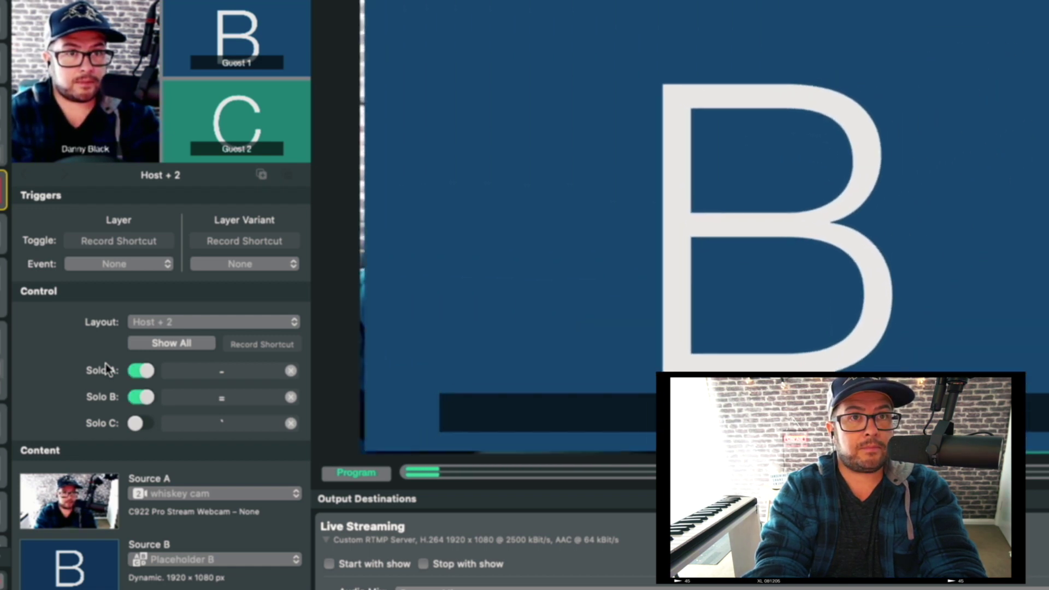
pyautogui.press('`')
pyautogui.press('-')
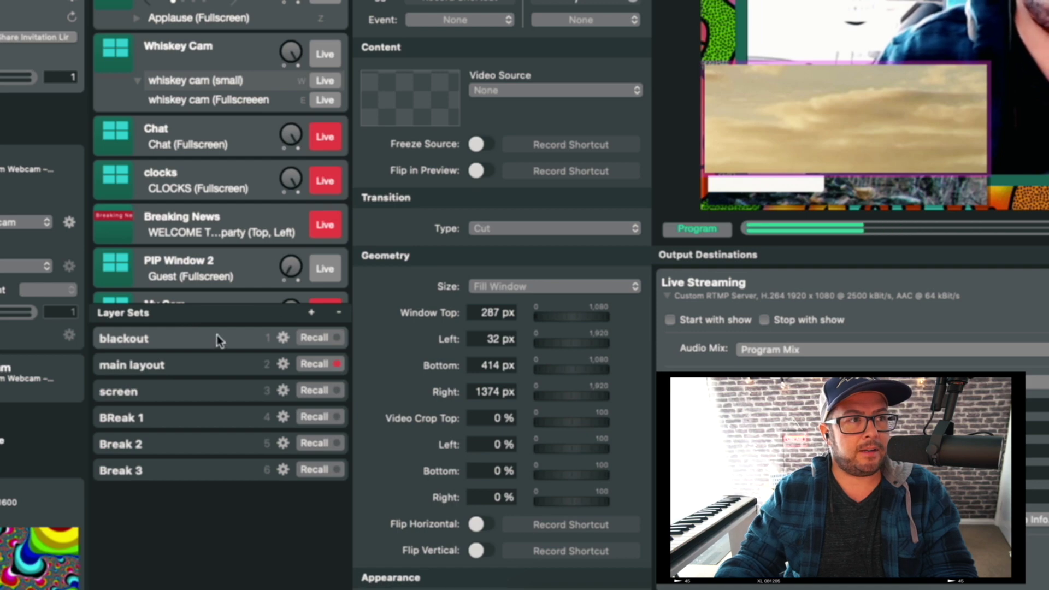
# Use hotkeys 1, 3, 4 and 2 to recall blackout, screen, Break 2 and main layout.
pyautogui.press('1')
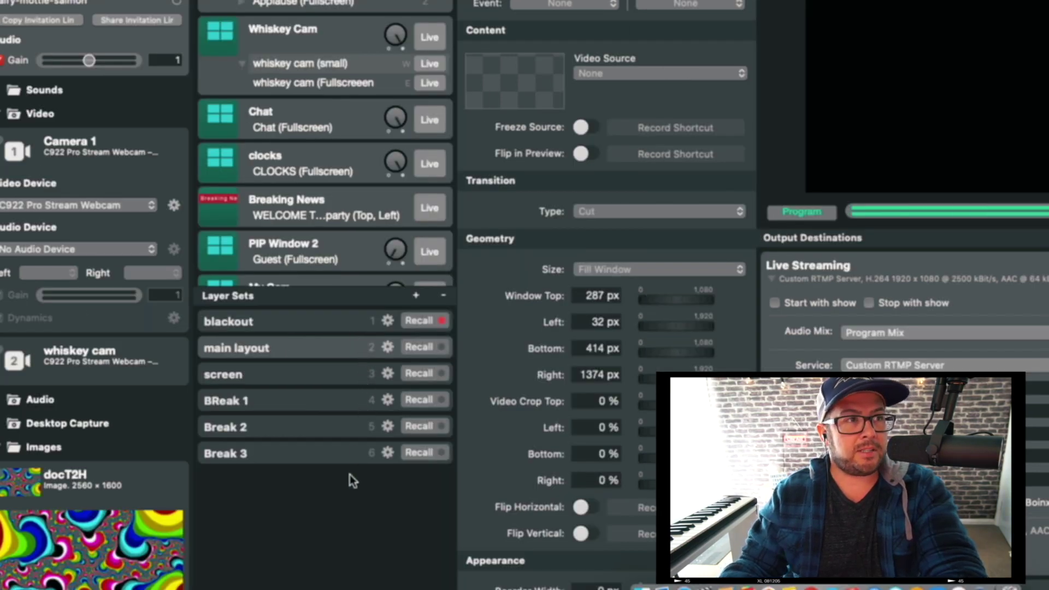
pyautogui.press('3')
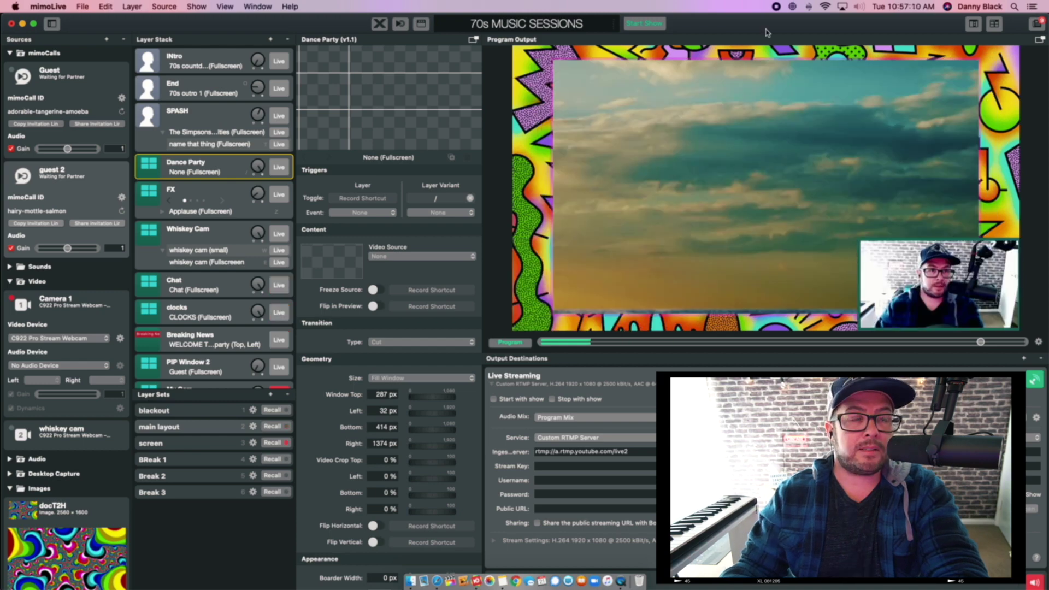
pyautogui.press('4')
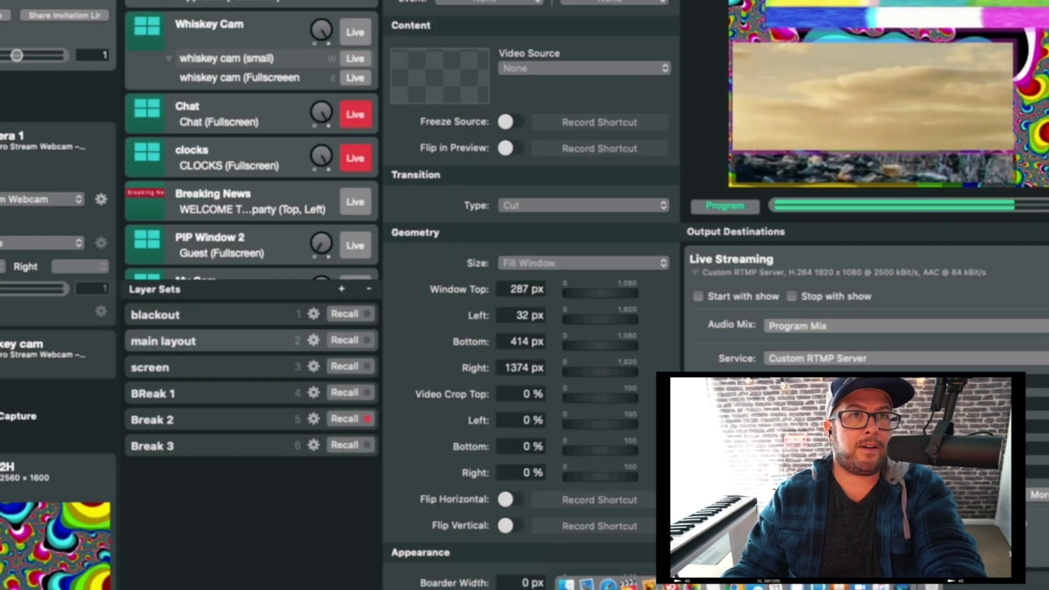
pyautogui.press('2')
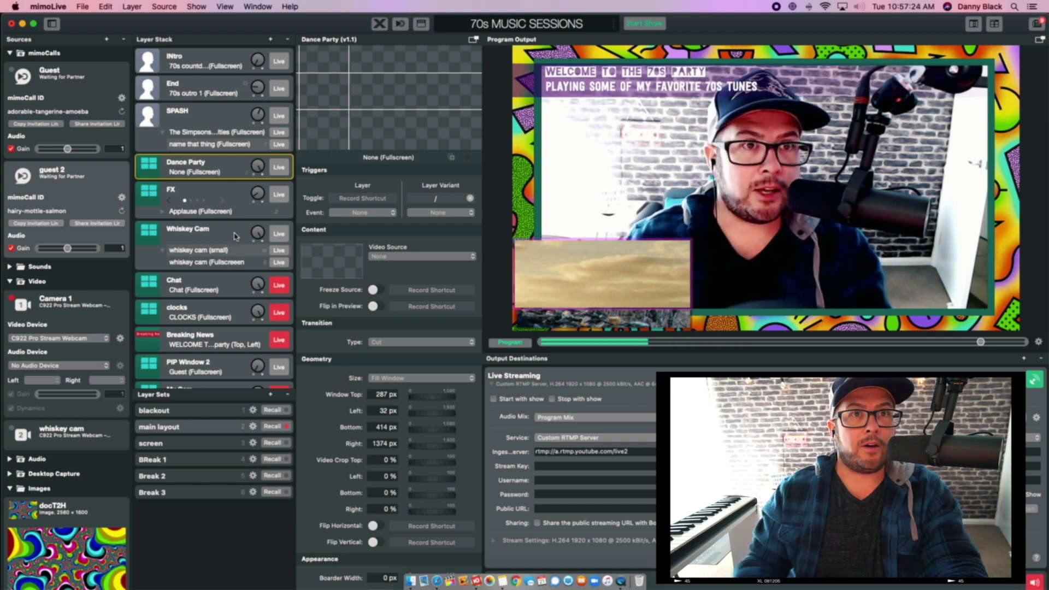
# Play and stop the applause clip with Z, then air the name that thing video with T.
pyautogui.press('z')
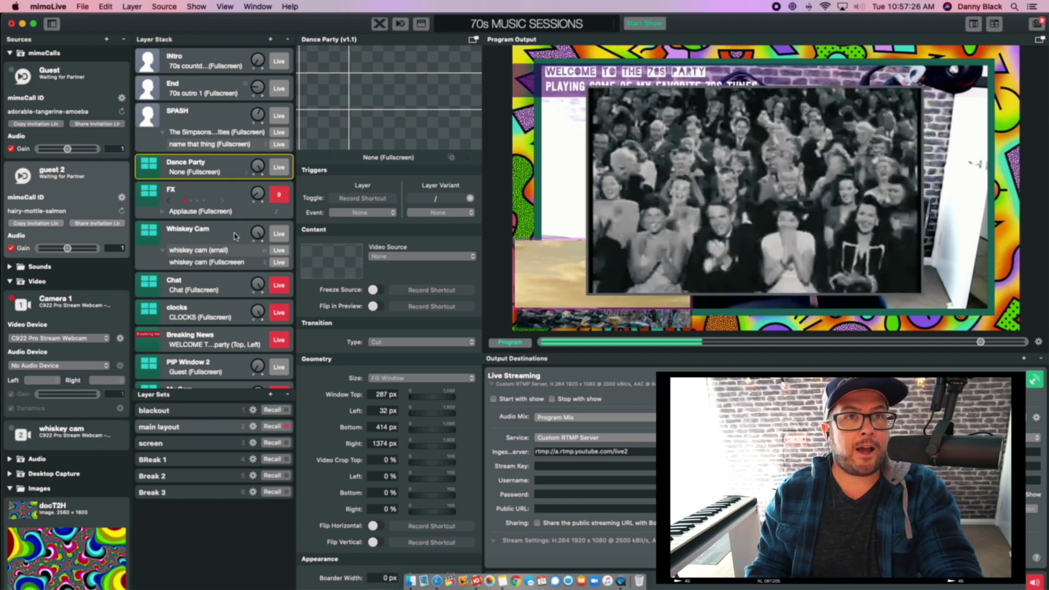
pyautogui.press('z')
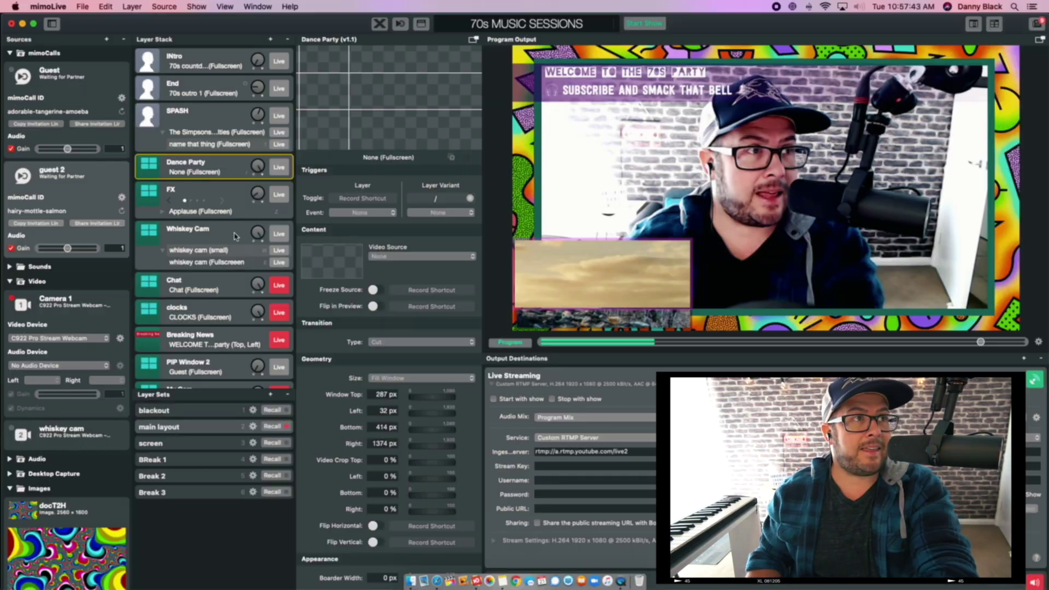
pyautogui.press('t')
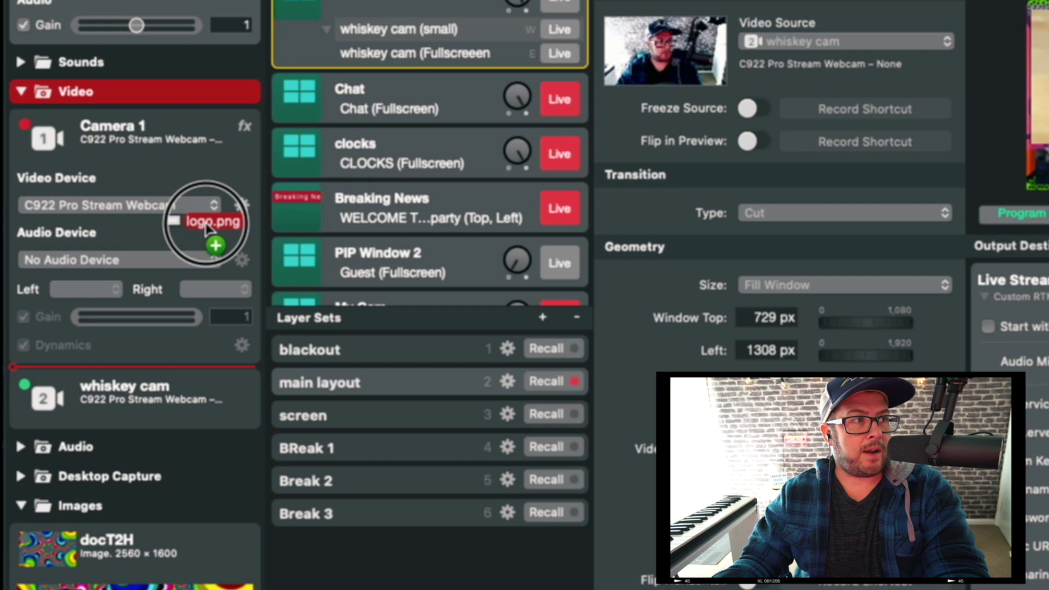
# Import logo.png as an image source, make a Placer layer from it, and put it live.
pyautogui.moveTo(207, 228); pyautogui.dragTo(126, 218)
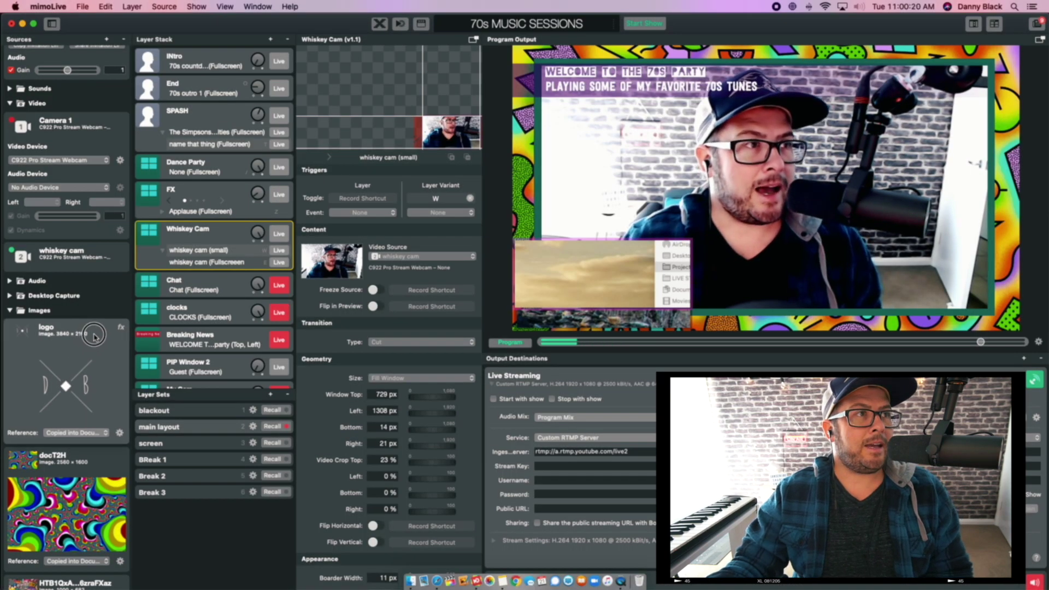
pyautogui.moveTo(176, 208); pyautogui.dragTo(208, 166)
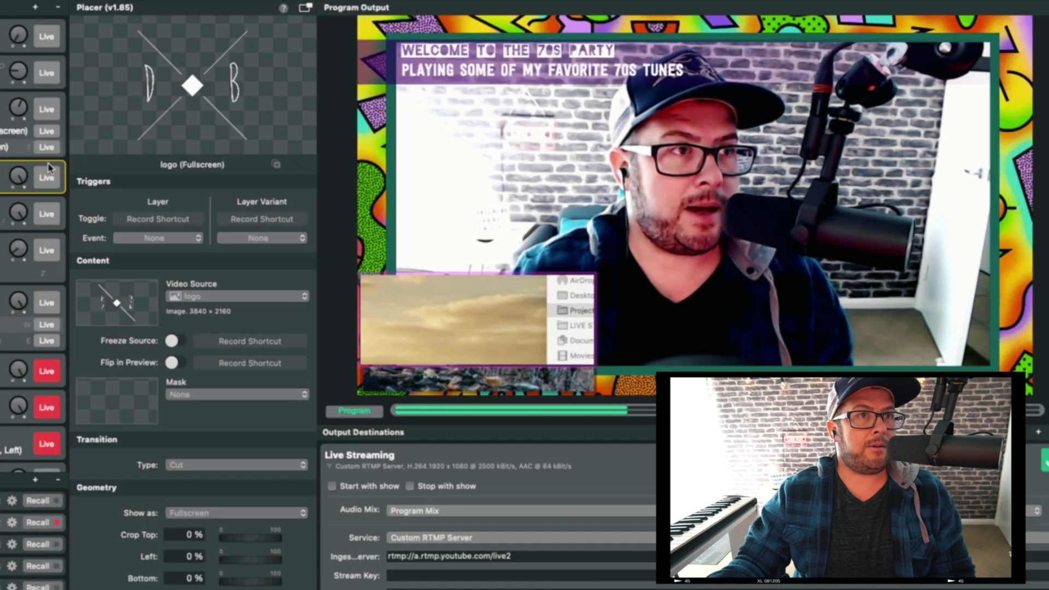
pyautogui.click(47, 174)
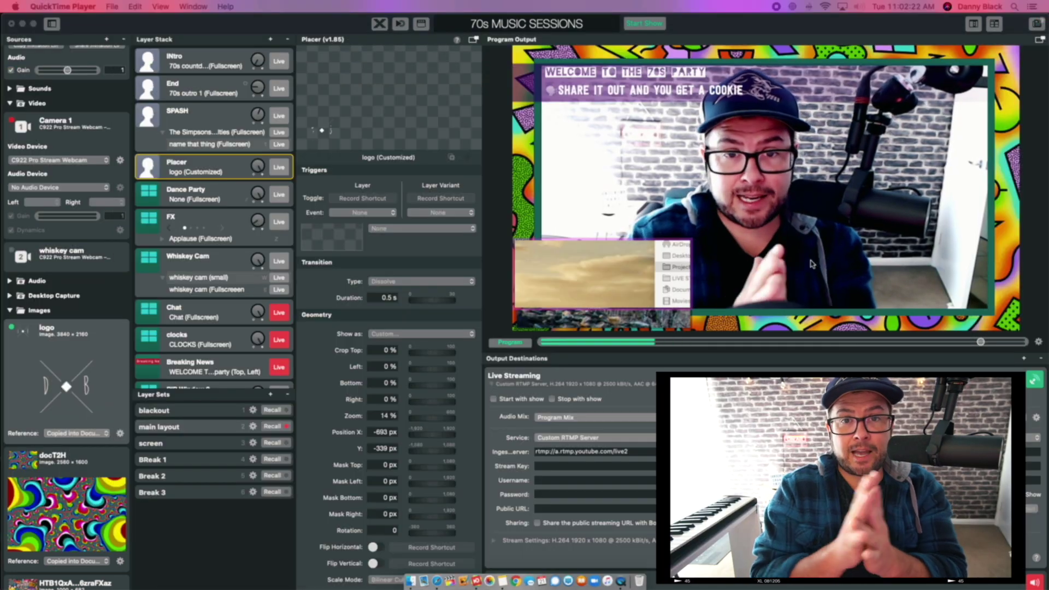
# Apply the Anonymous pixelation effect to Camera 1.
pyautogui.scroll(3, 62, 176)
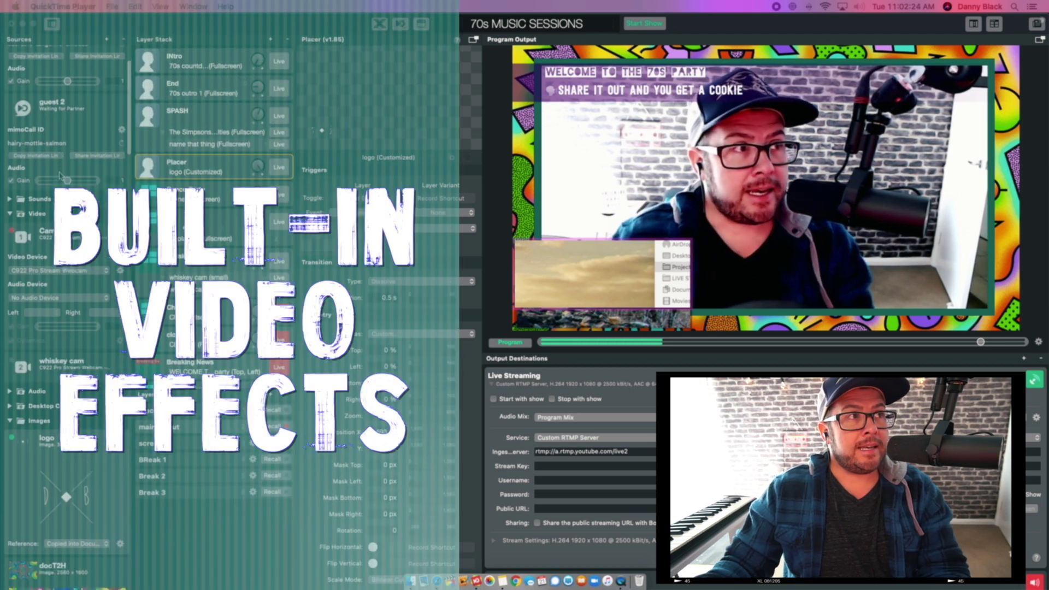
pyautogui.scroll(2, 61, 176)
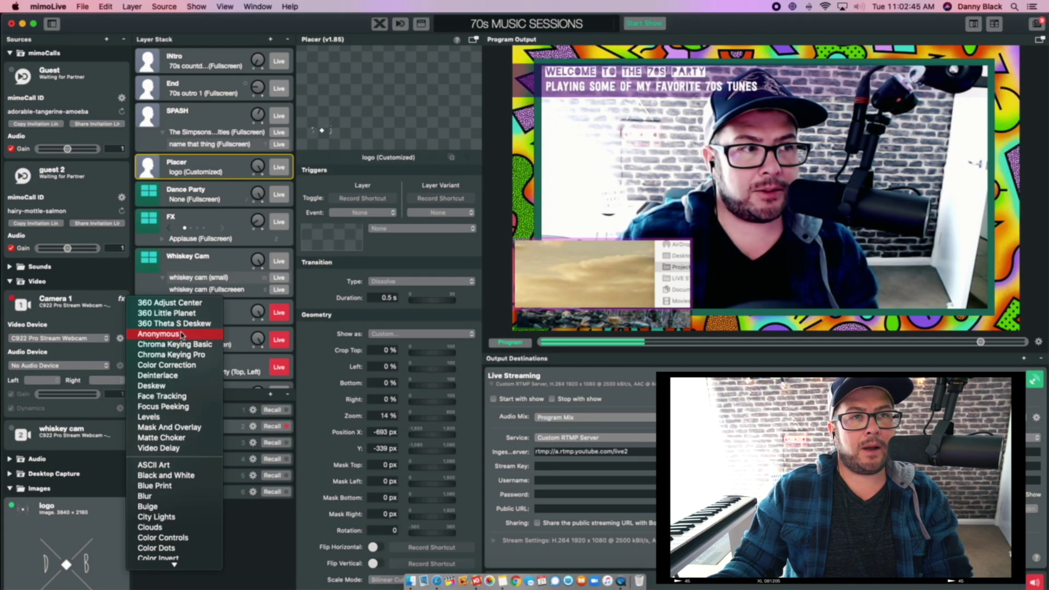
pyautogui.click(182, 335)
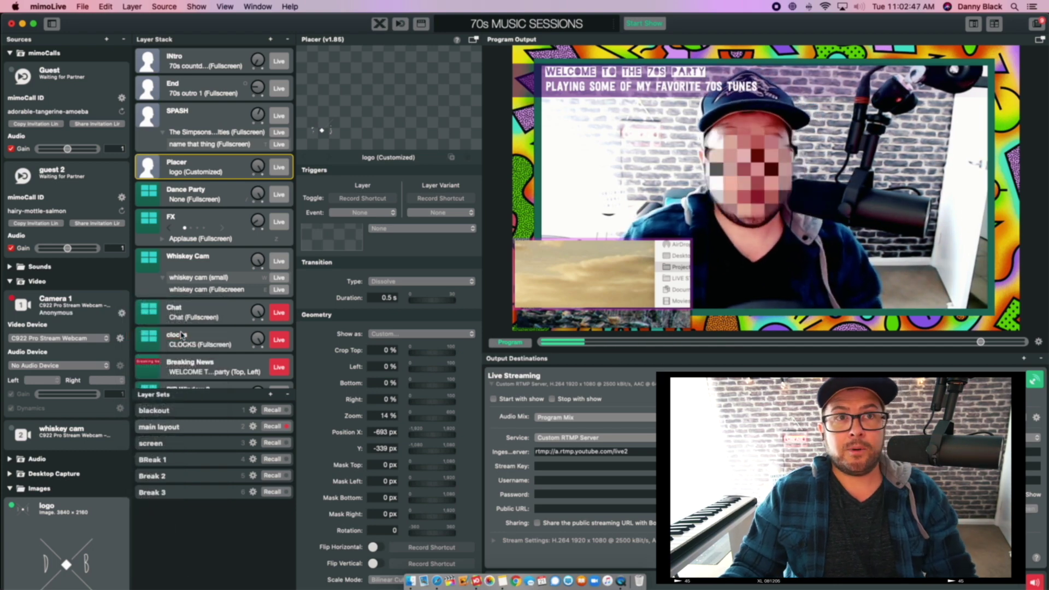
# Add a Monochrome tint effect to Camera 1.
pyautogui.click(122, 299)
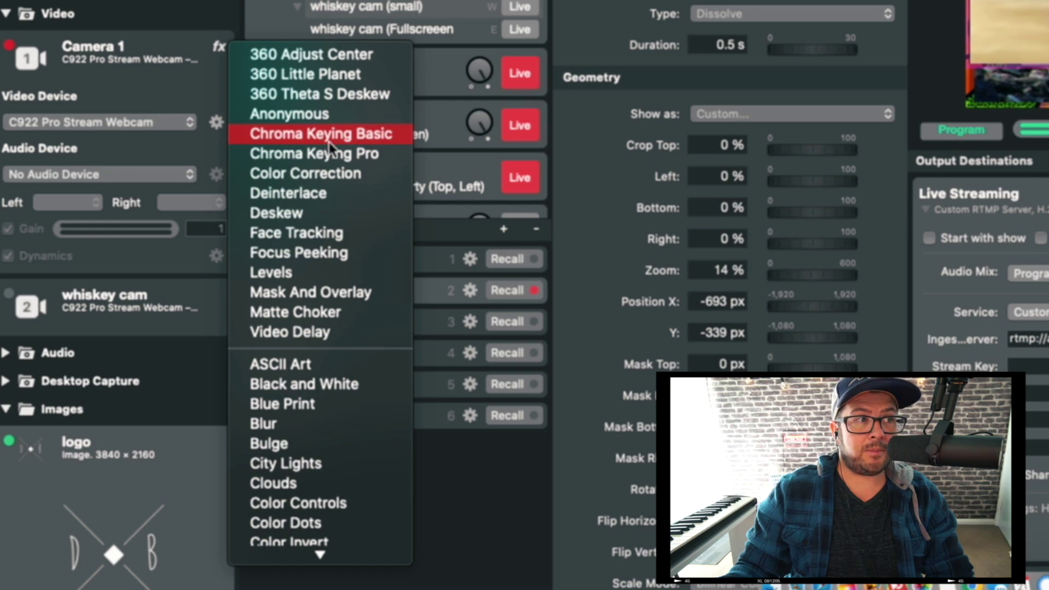
pyautogui.scroll(-5, 314, 249)
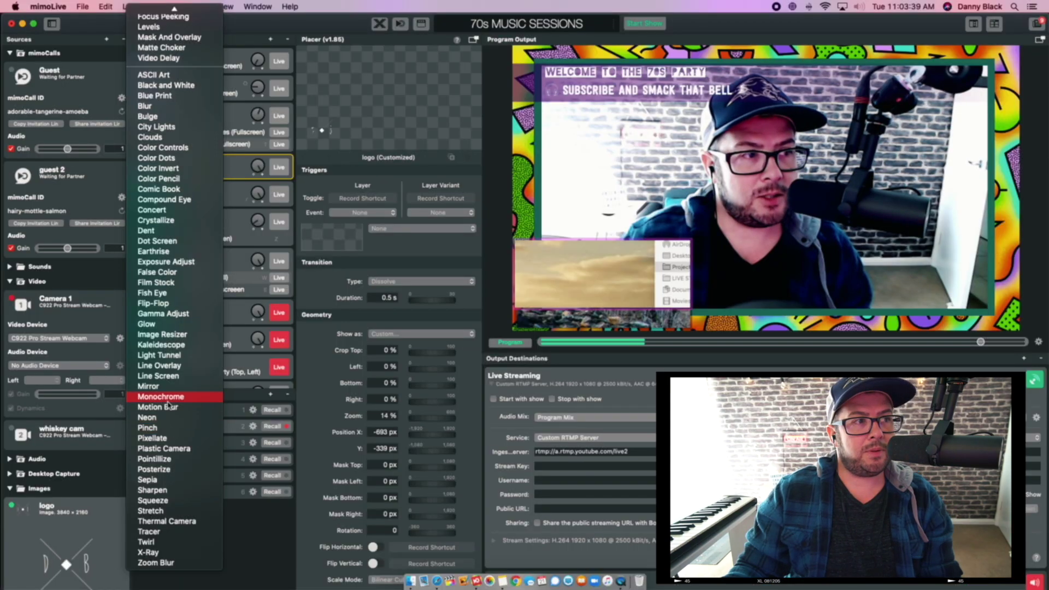
pyautogui.click(167, 387)
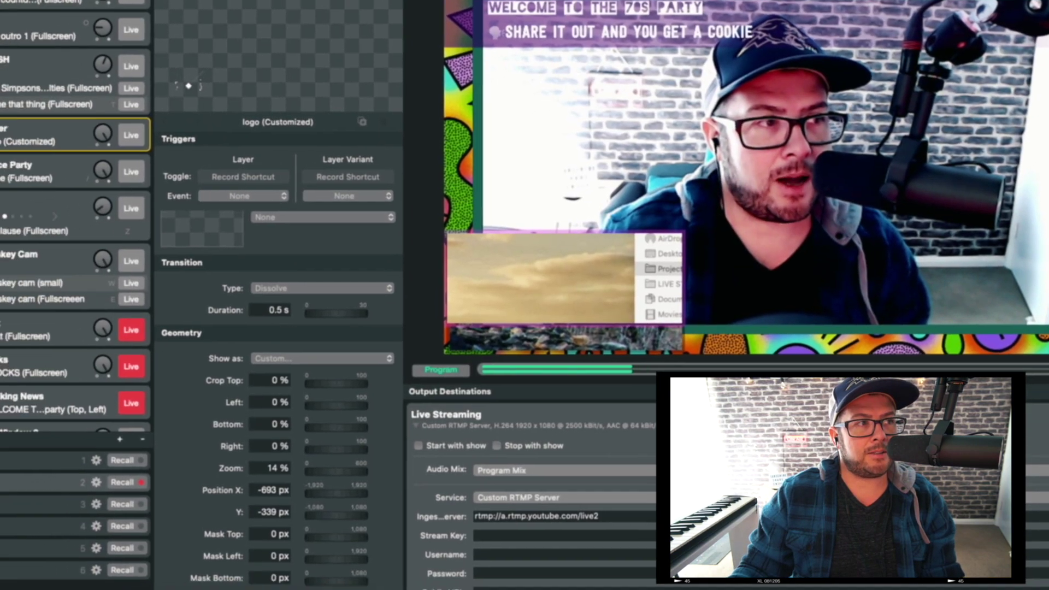
pyautogui.click(163, 423)
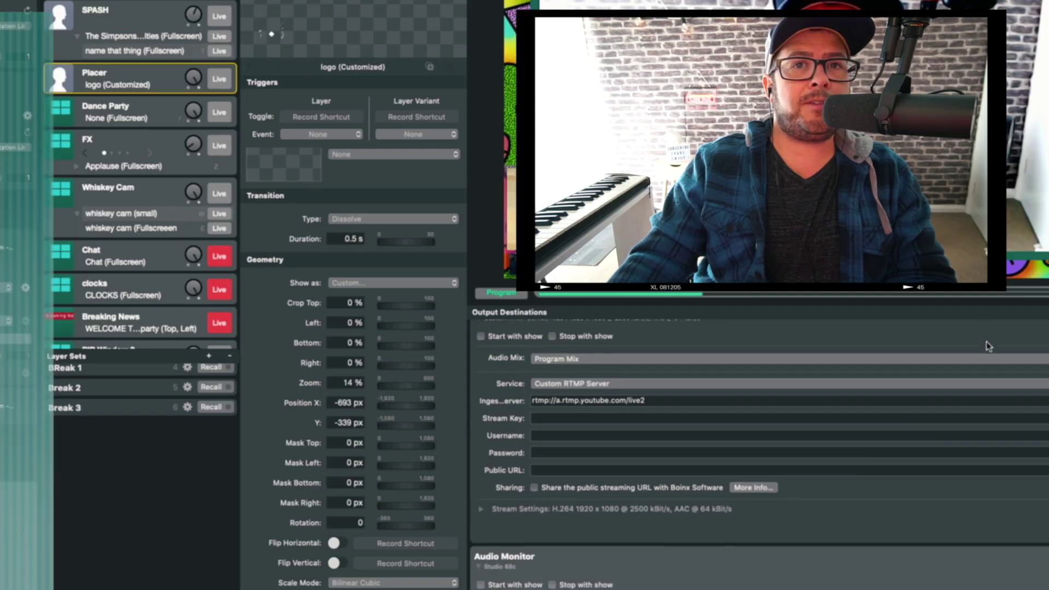
# Add a Virtual Camera output and a second Live Streaming output with Facebook as its service.
pyautogui.scroll(1, 950, 342)
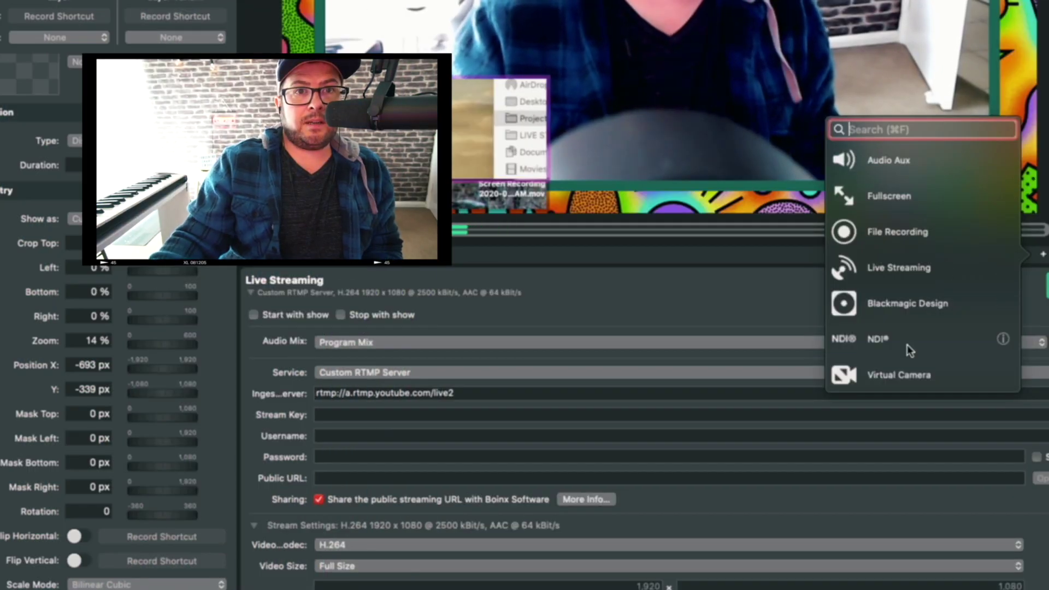
pyautogui.click(886, 374)
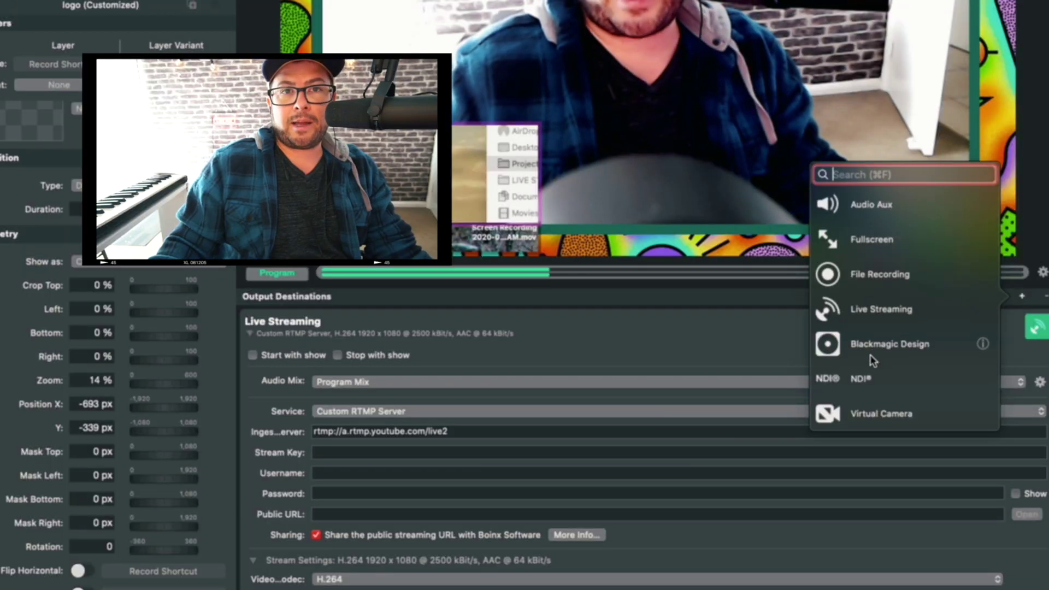
pyautogui.click(876, 310)
pyautogui.scroll(-5, 328, 339)
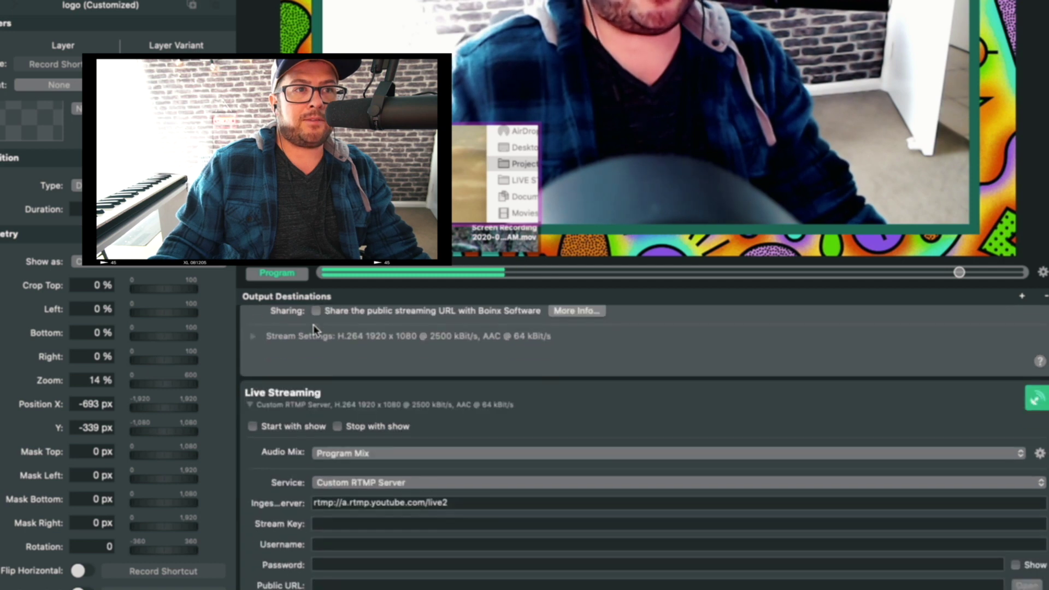
pyautogui.scroll(3, 337, 437)
pyautogui.scroll(3, 337, 436)
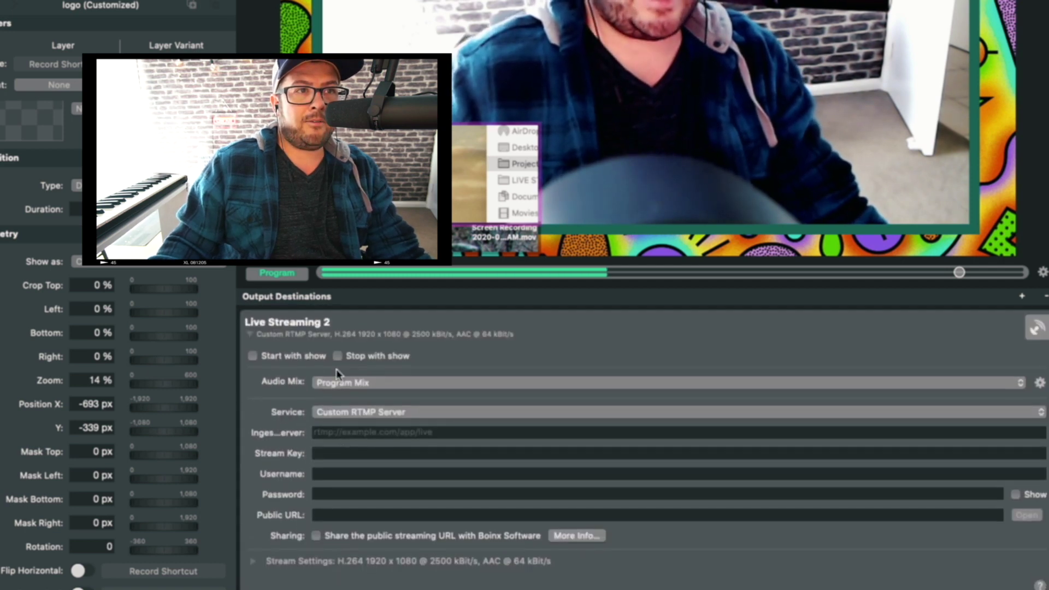
pyautogui.click(365, 410)
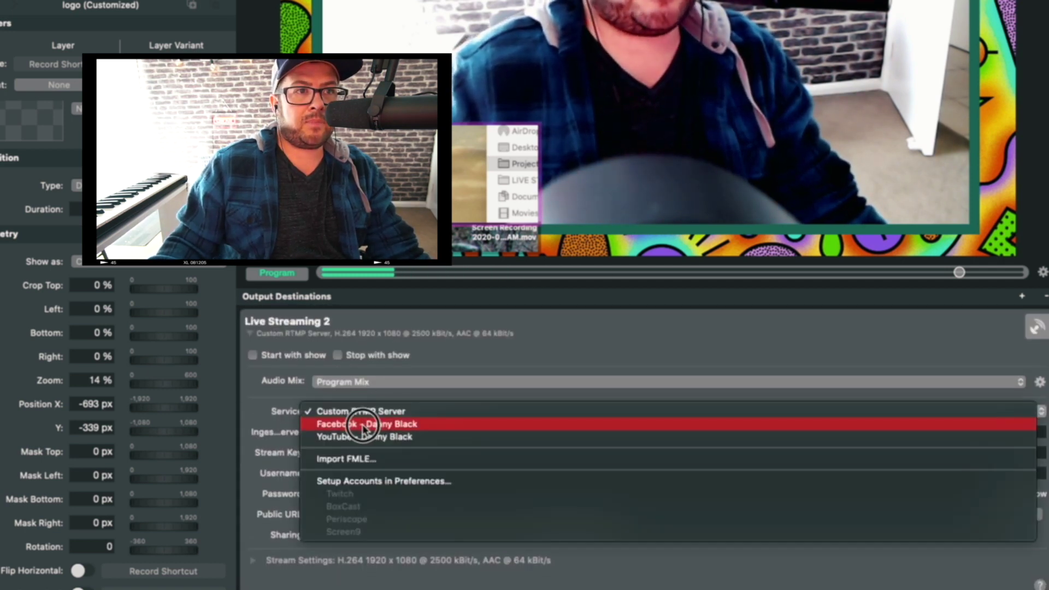
pyautogui.click(358, 424)
# Set the second stream's video size to 1280 × 720.
pyautogui.scroll(-5, 379, 512)
pyautogui.click(253, 364)
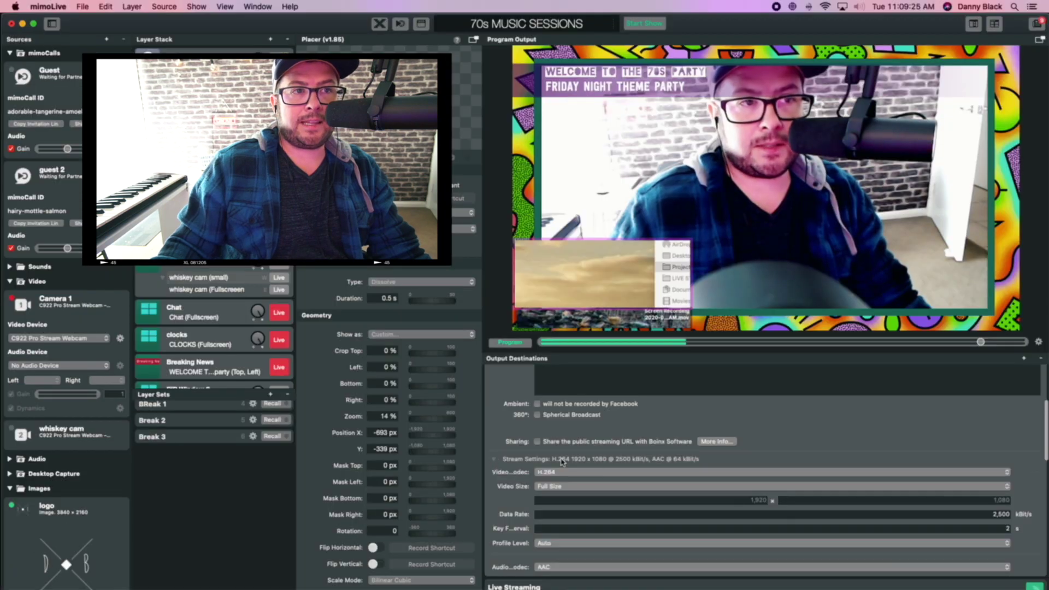
pyautogui.click(479, 424)
pyautogui.write('1,280')
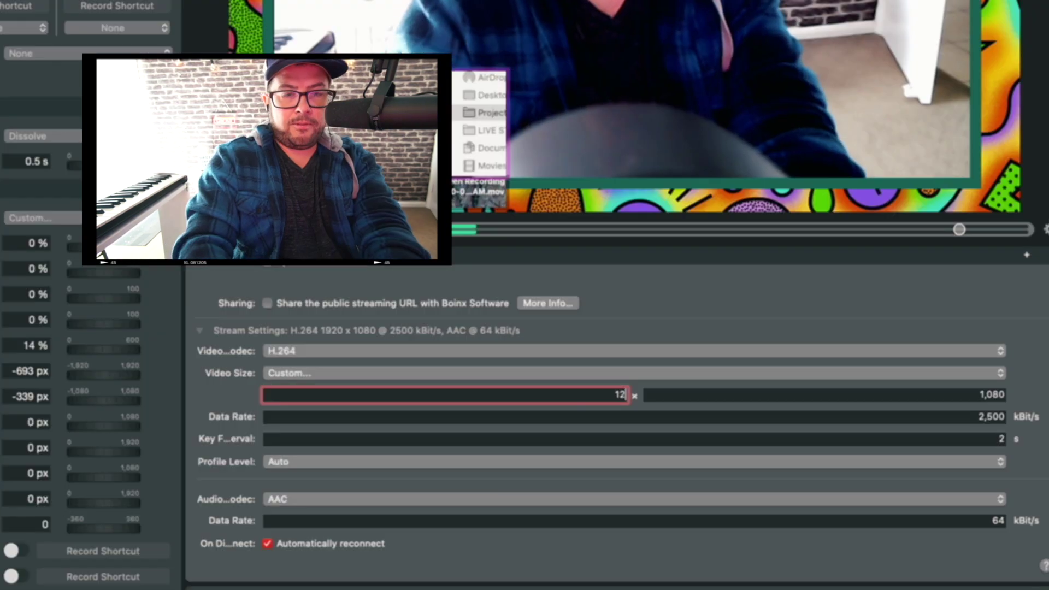
pyautogui.press('Tab')
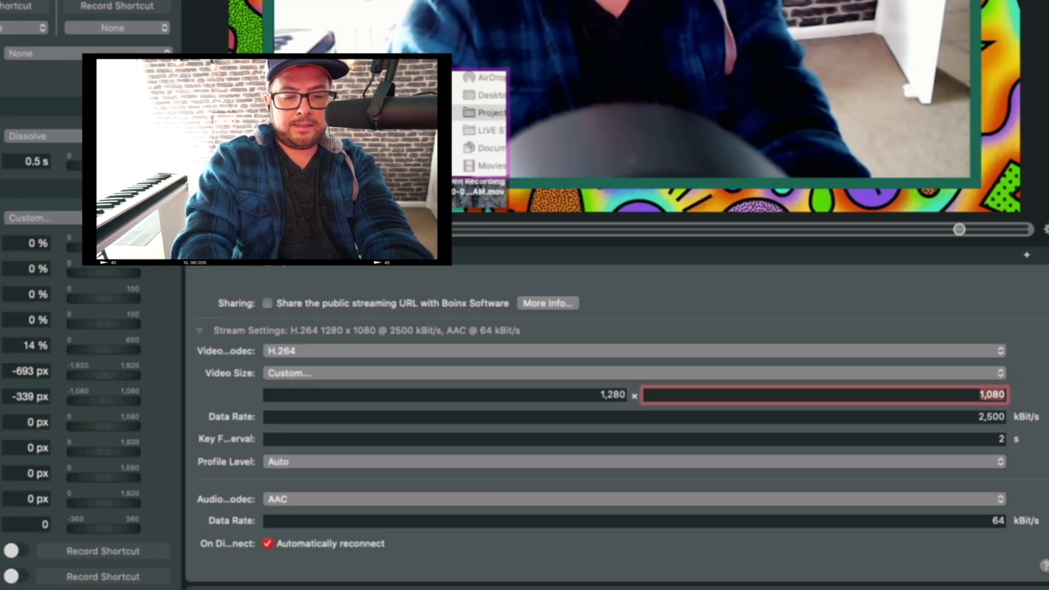
pyautogui.press('Tab')
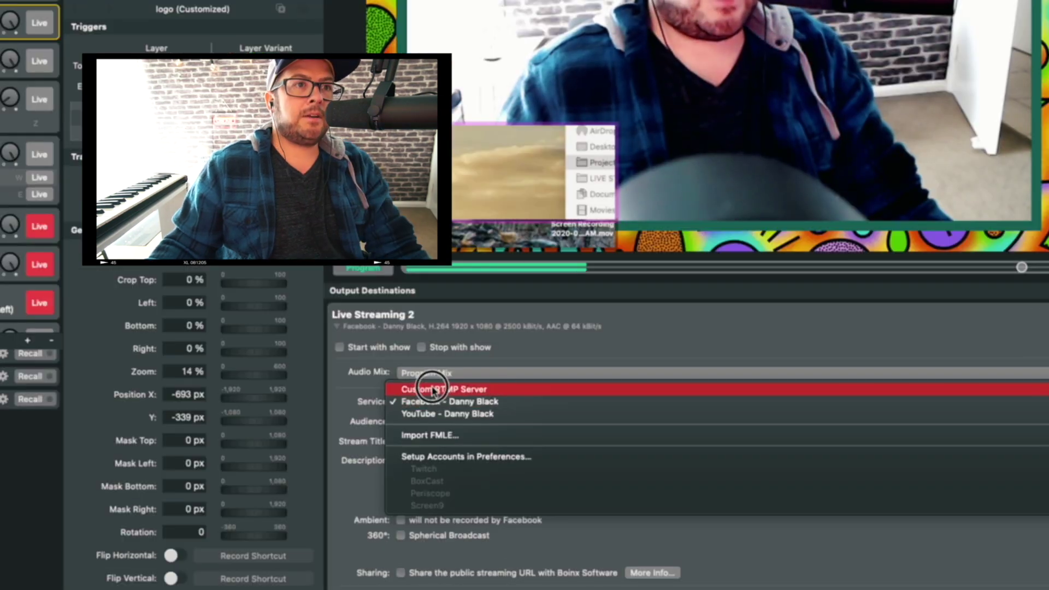
# Switch Live Streaming 2's service back to Custom RTMP Server.
pyautogui.click(431, 389)
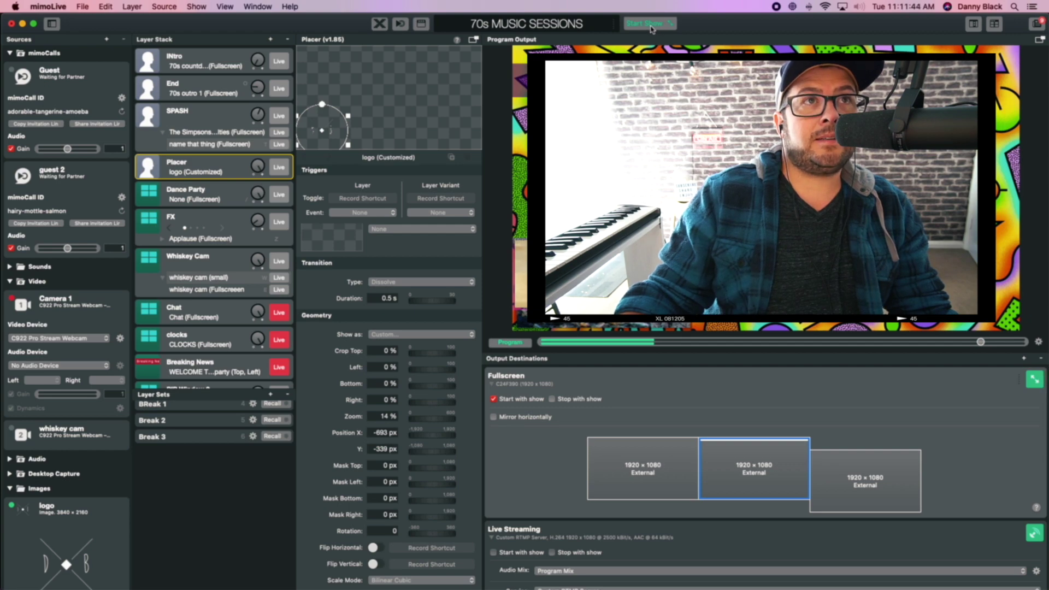
pyautogui.scroll(-5, 509, 441)
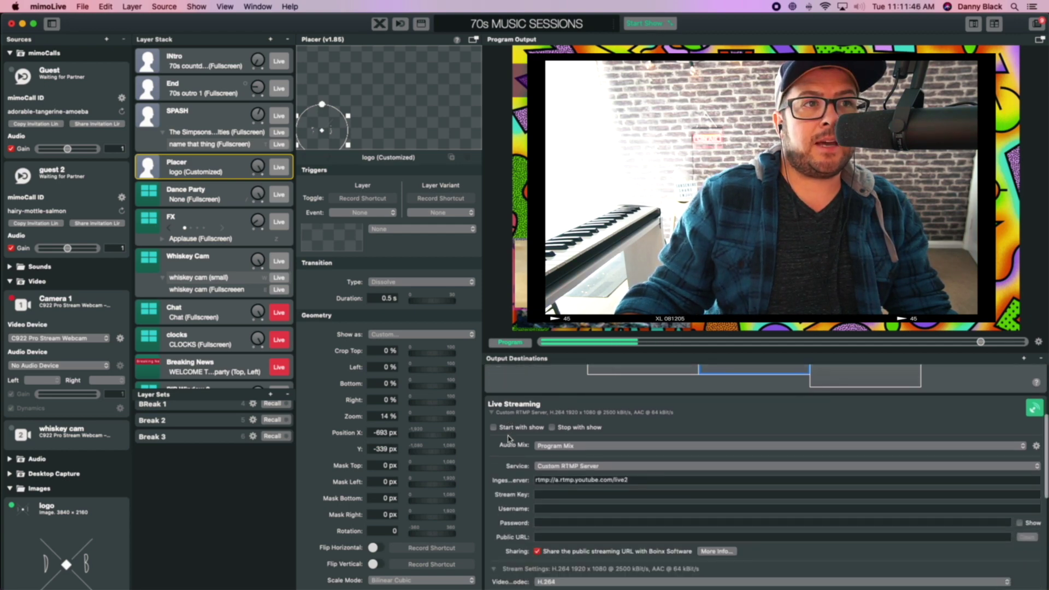